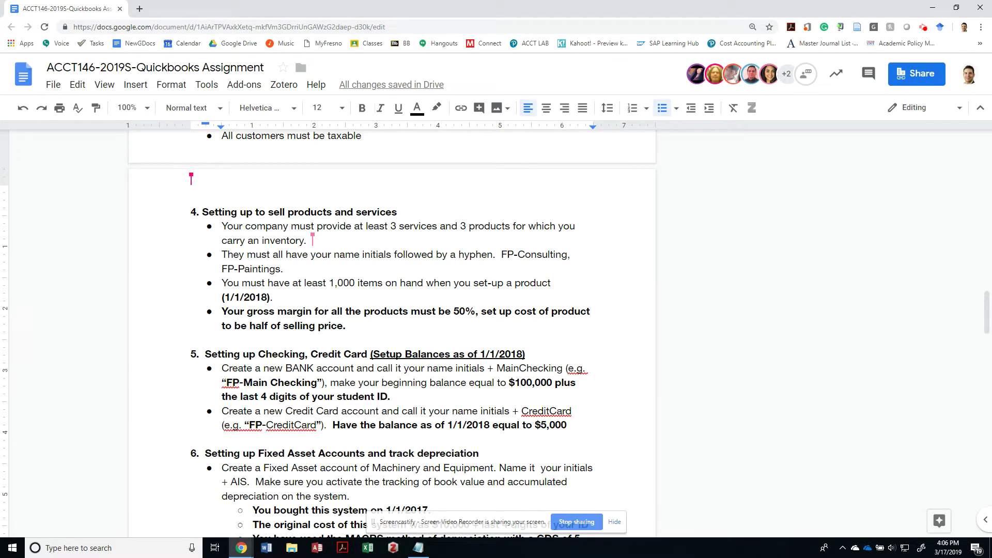
Switch to QuickBooks Online and start a new item of type Inventory in the Products and Services list.
{"action": "key", "text": "alt+Tab"}
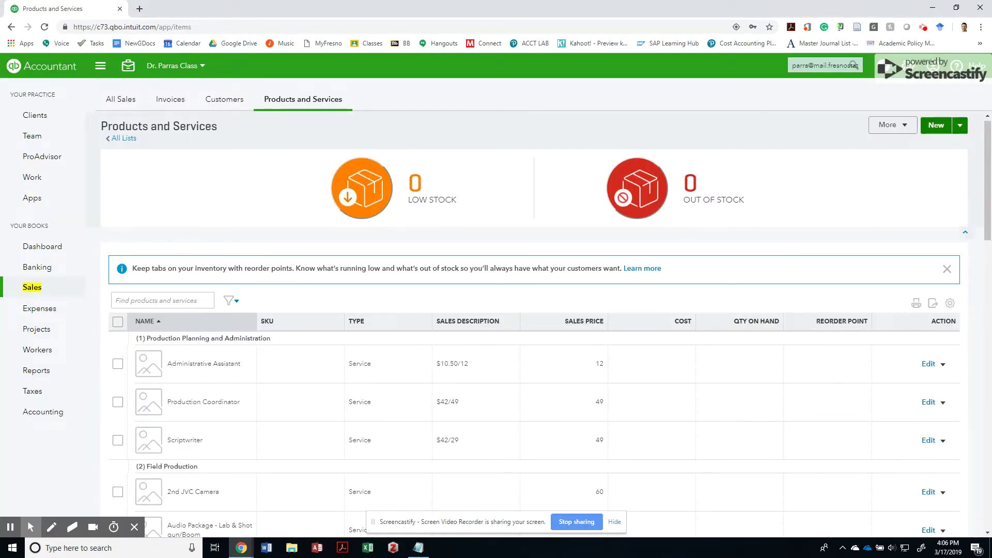
{"action": "left_click", "coordinate": [959, 125]}
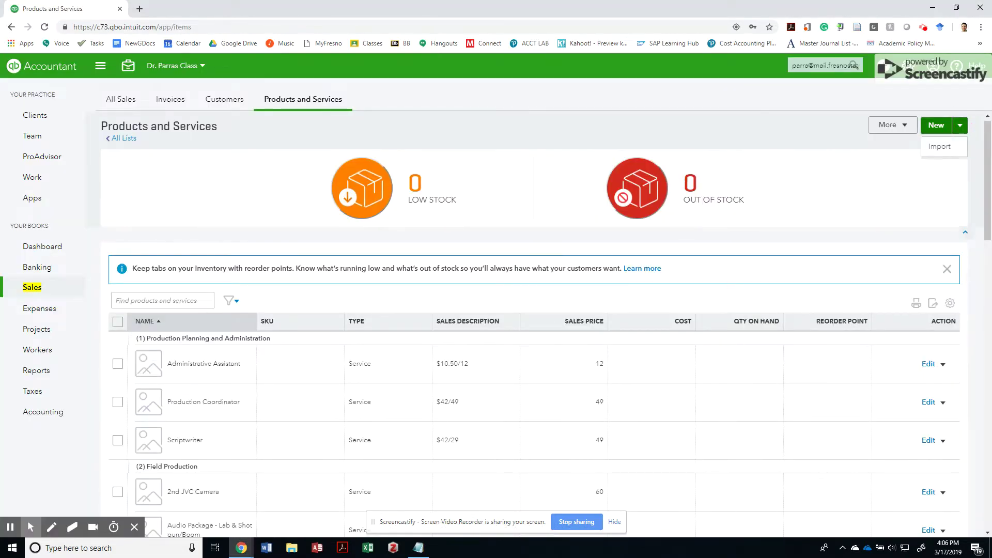
{"action": "left_click", "coordinate": [938, 125]}
{"action": "left_click", "coordinate": [907, 66]}
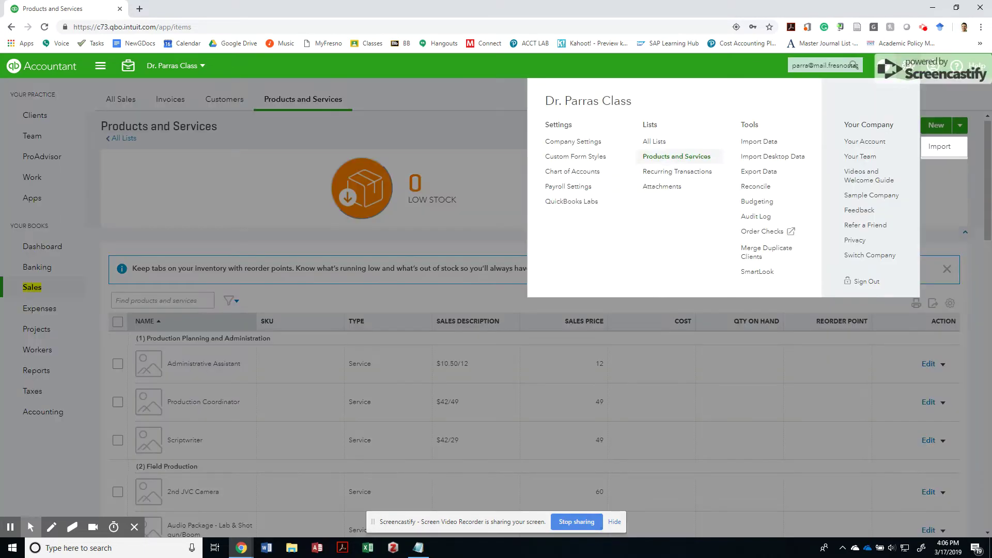
{"action": "left_click", "coordinate": [671, 157]}
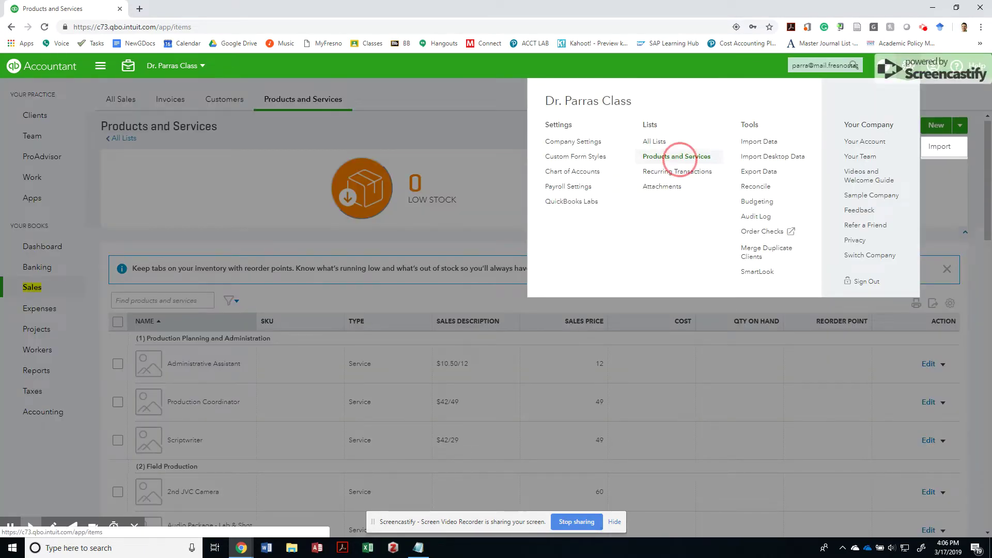
{"action": "left_click", "coordinate": [933, 131]}
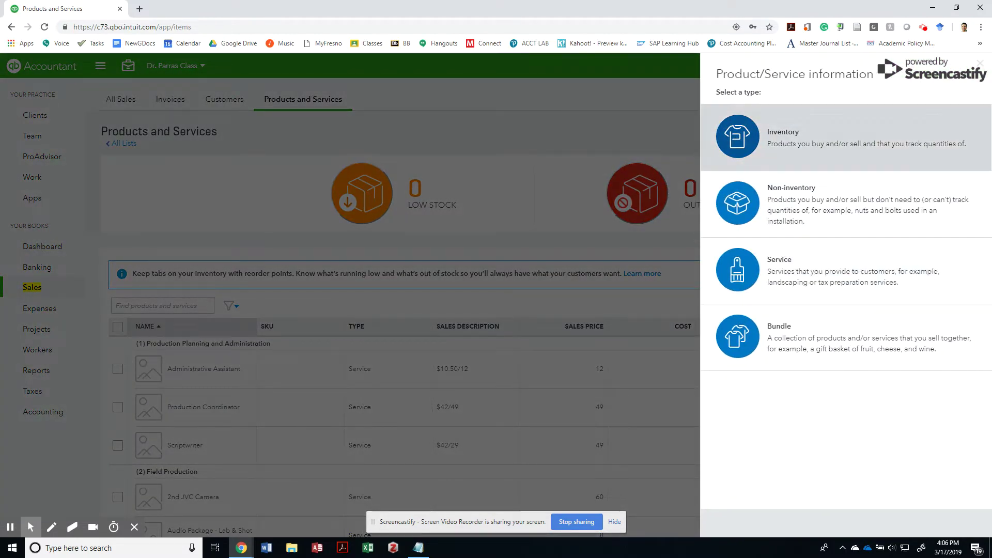
{"action": "left_click", "coordinate": [822, 144]}
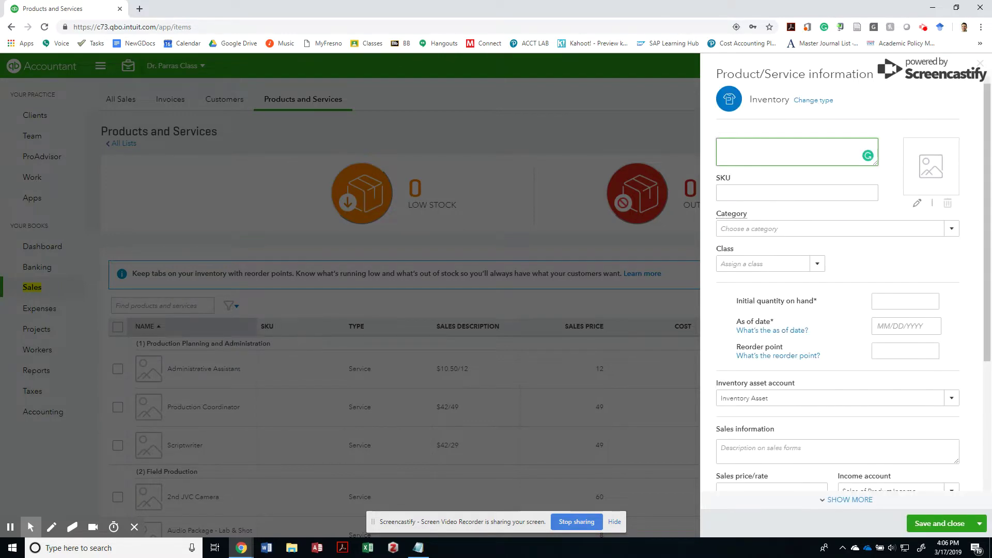
Check the product setup requirements in section 4 of the assignment document and return to the QuickBooks item form.
{"action": "key", "text": "alt+Tab"}
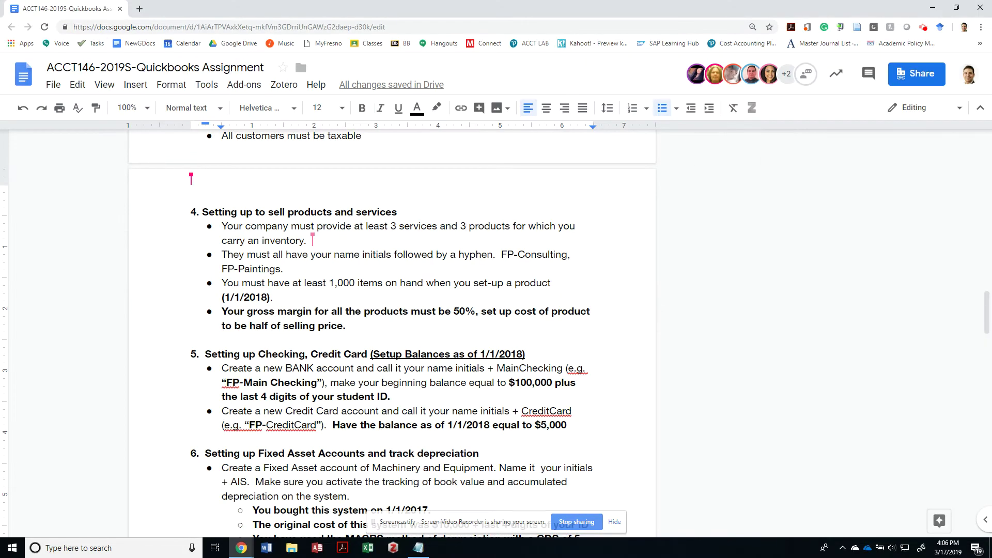
{"action": "left_click", "coordinate": [268, 297]}
{"action": "key", "text": "alt+Tab"}
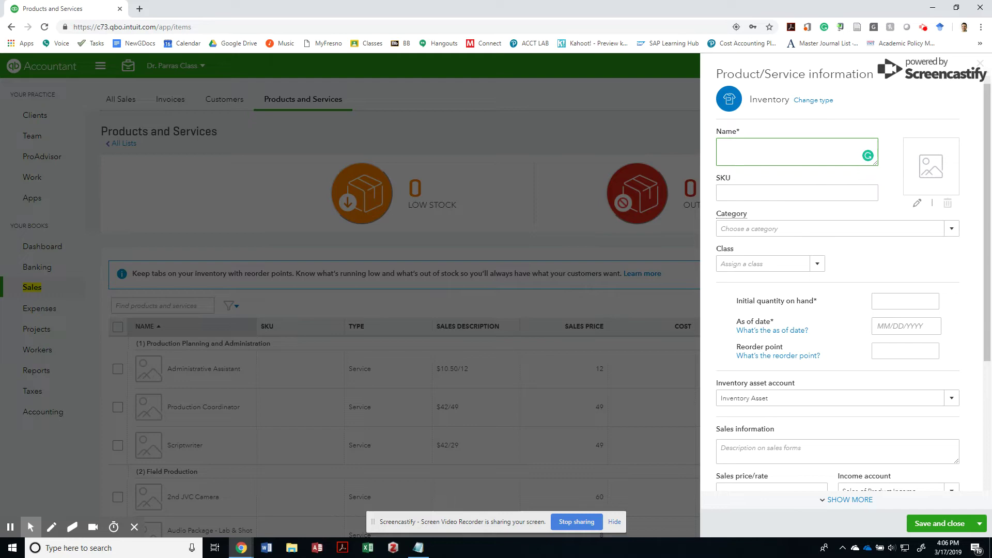
{"action": "key", "text": "alt+Tab"}
{"action": "key", "text": "alt+Tab"}
{"action": "key", "text": "alt+Tab"}
{"action": "key", "text": "alt+Tab"}
{"action": "key", "text": "alt+Tab"}
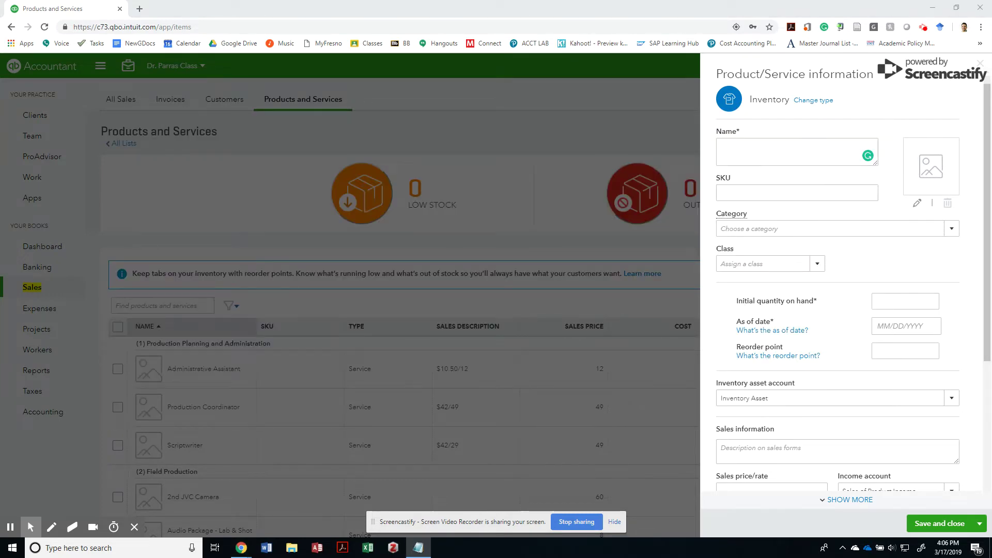
{"action": "key", "text": "alt+Tab"}
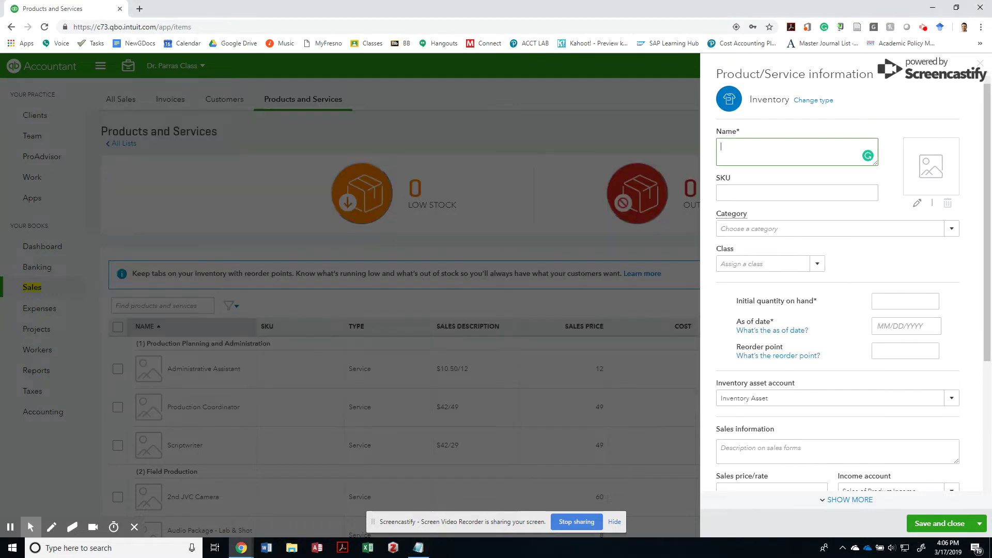
Name the inventory item "FP-Quickbooks Software".
{"action": "type", "text": "FP-"}
{"action": "type", "text": "Quickbooks Online Software"}
{"action": "double_click", "coordinate": [780, 146]}
{"action": "key", "text": "BackSpace"}
{"action": "key", "text": "Tab"}
{"action": "key", "text": "Tab"}
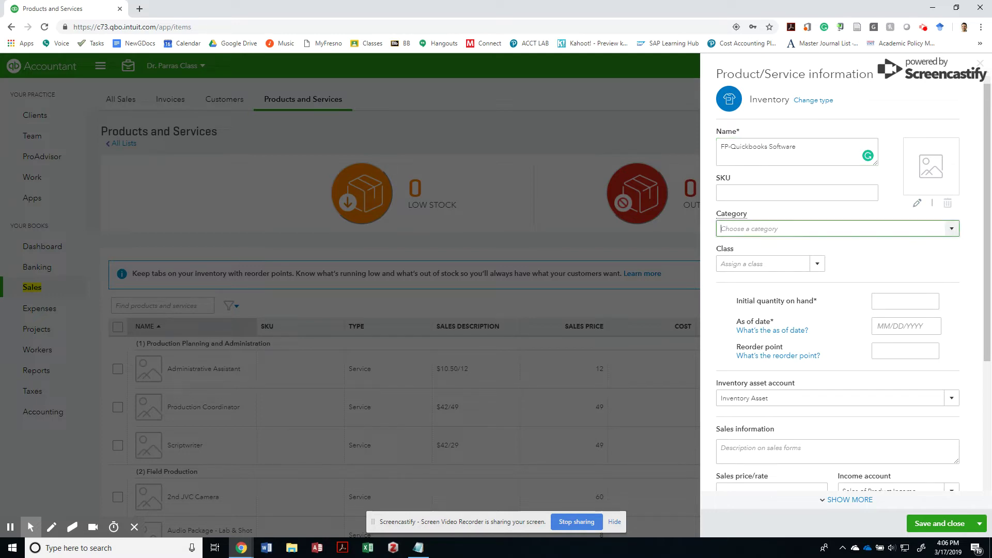
Create a new category named "Software" and assign it to the item.
{"action": "key", "text": "Down"}
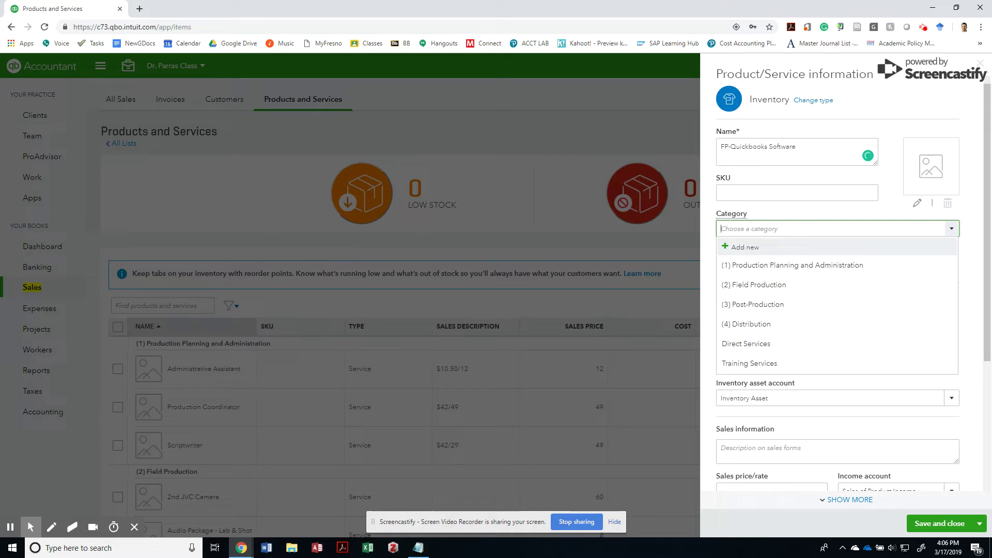
{"action": "type", "text": "Software"}
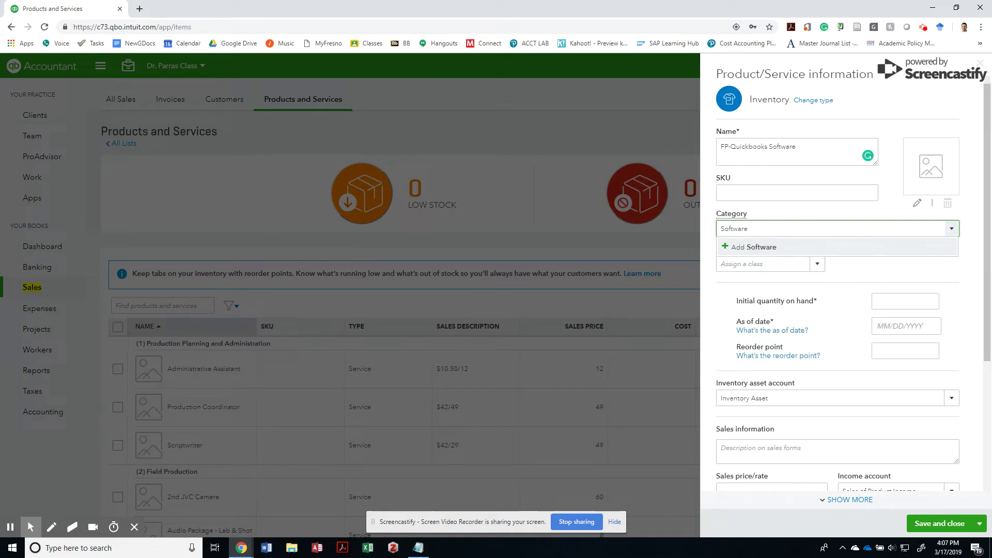
{"action": "key", "text": "Return"}
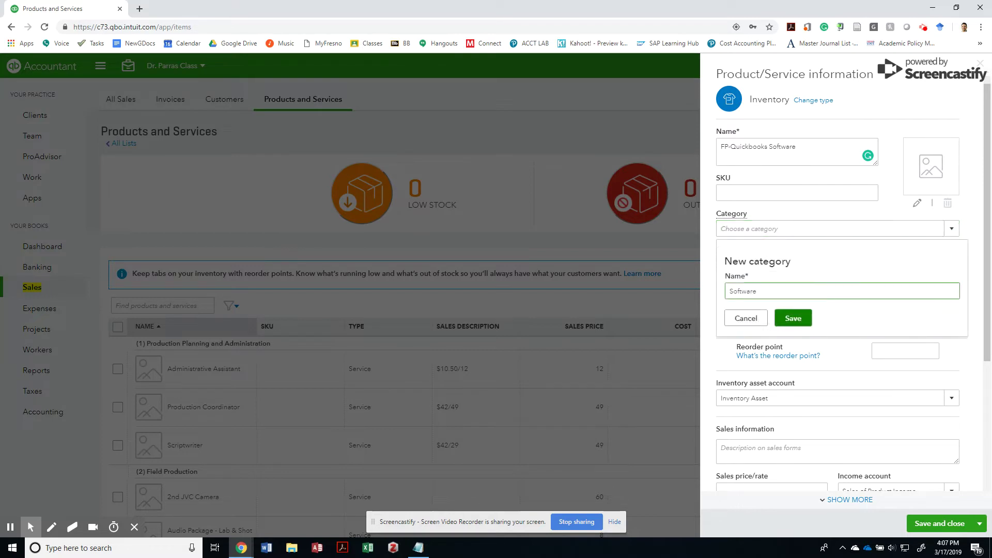
{"action": "key", "text": "Return"}
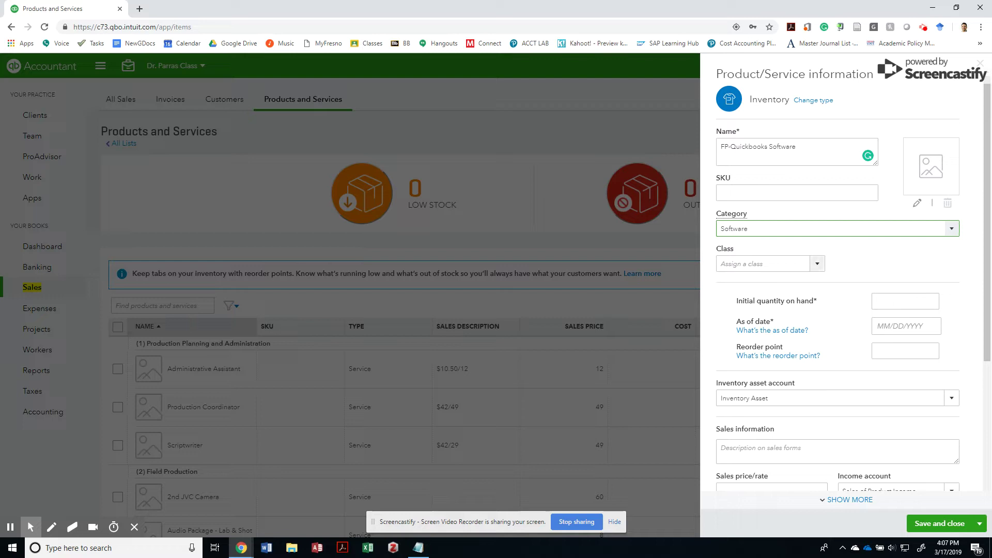
Set the initial quantity on hand to 1,000 with an as-of date of 01/01/2018.
{"action": "left_click", "coordinate": [904, 301]}
{"action": "type", "text": "1,000"}
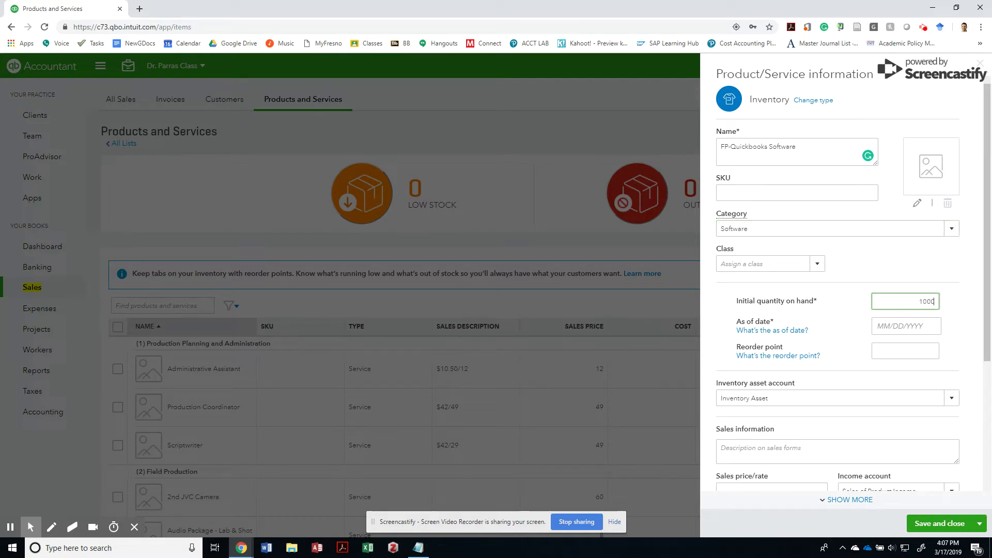
{"action": "key", "text": "Tab"}
{"action": "key", "text": "Tab"}
{"action": "type", "text": "01"}
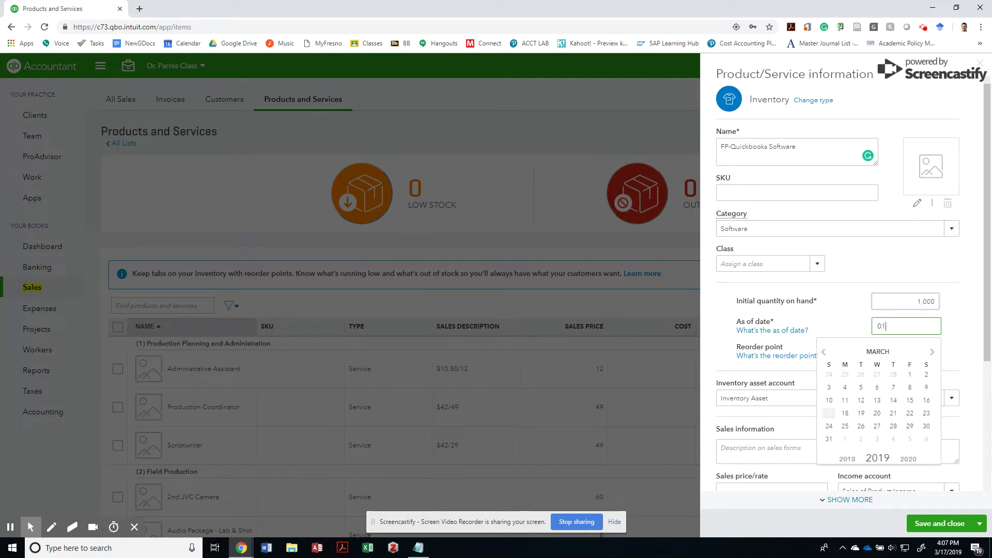
{"action": "type", "text": "/01/"}
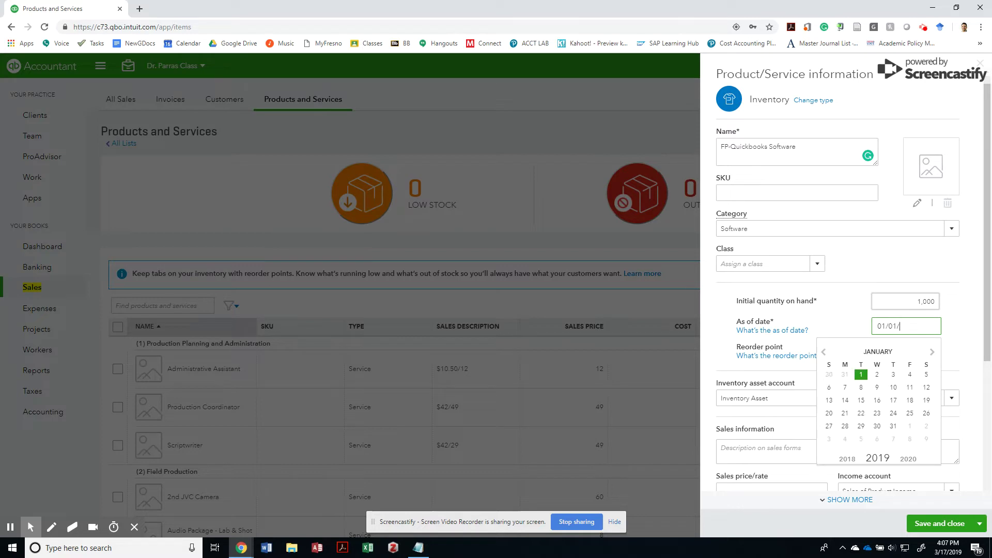
{"action": "type", "text": "2018"}
{"action": "key", "text": "Tab"}
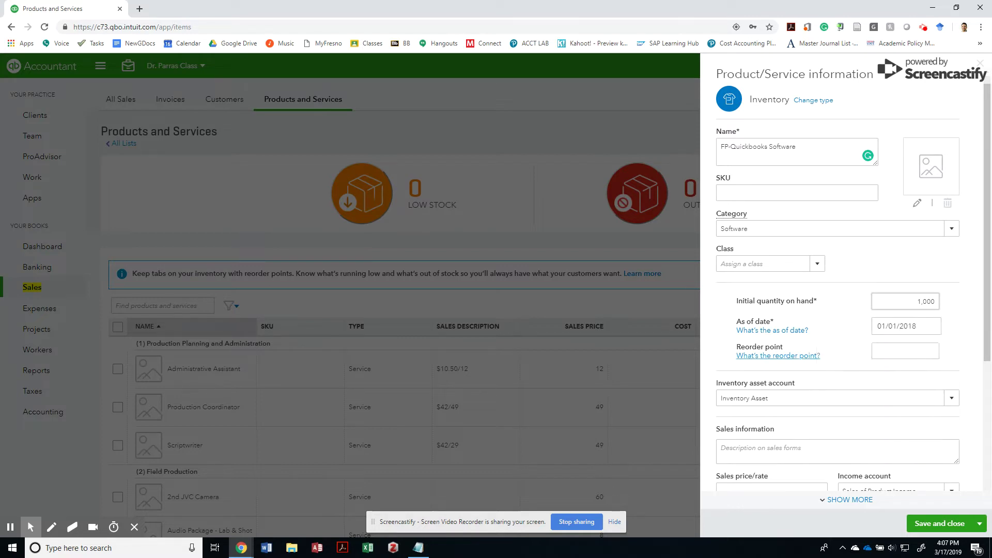
{"action": "key", "text": "Tab"}
Review the item's initial quantity, as-of date and available inventory asset accounts.
{"action": "left_click", "coordinate": [905, 301]}
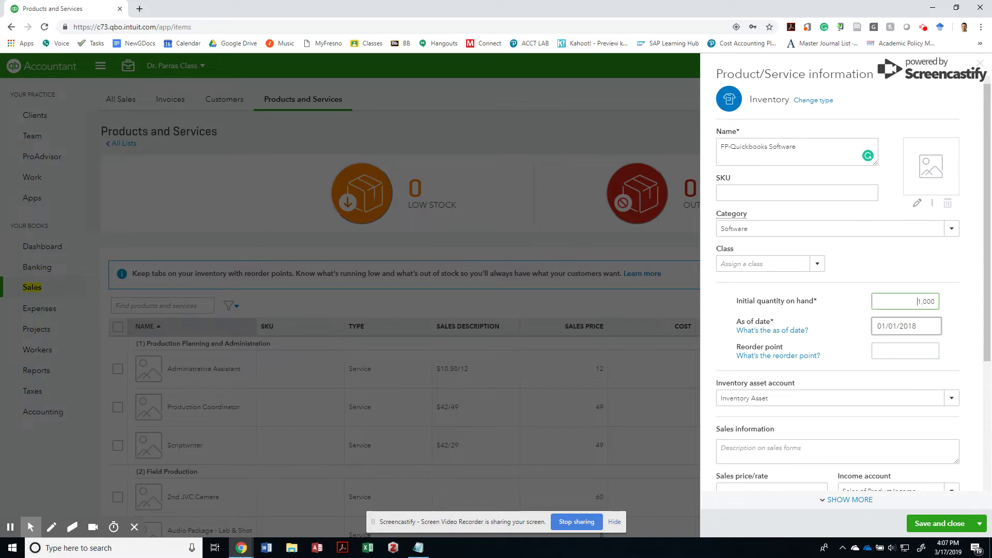
{"action": "left_click", "coordinate": [916, 326]}
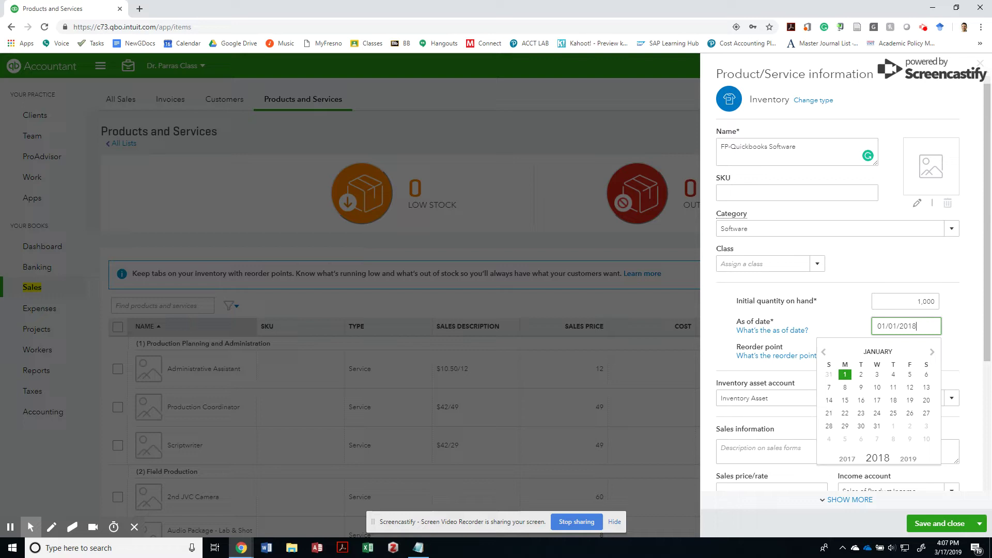
{"action": "left_click", "coordinate": [915, 300]}
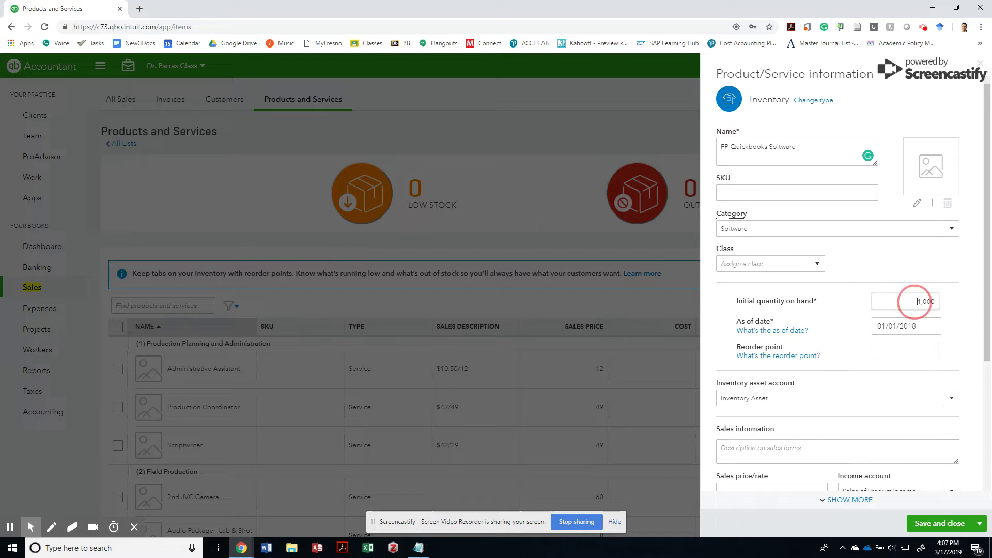
{"action": "key", "text": "Tab"}
{"action": "key", "text": "Tab"}
{"action": "key", "text": "Tab"}
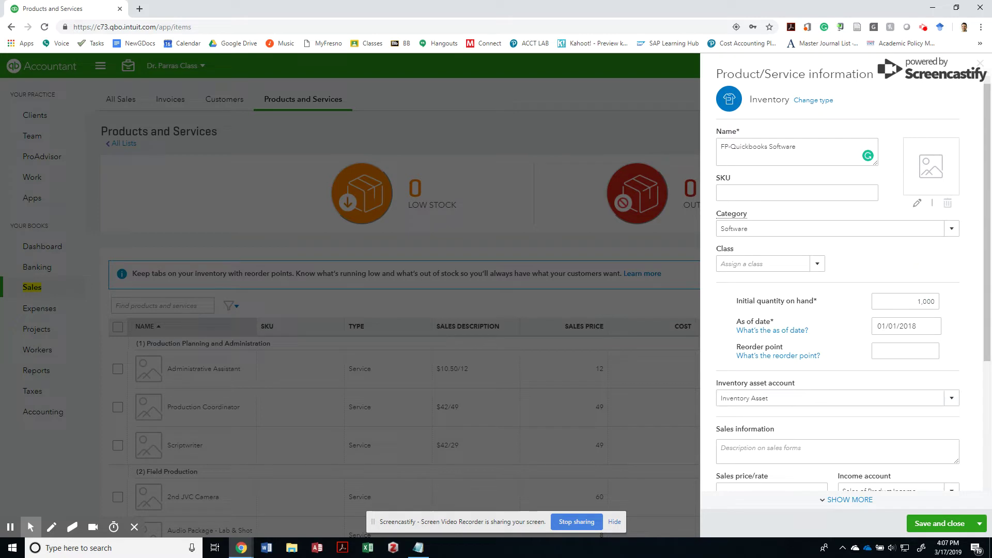
{"action": "scroll", "coordinate": [837, 310], "scroll_direction": "down", "scroll_amount": 2}
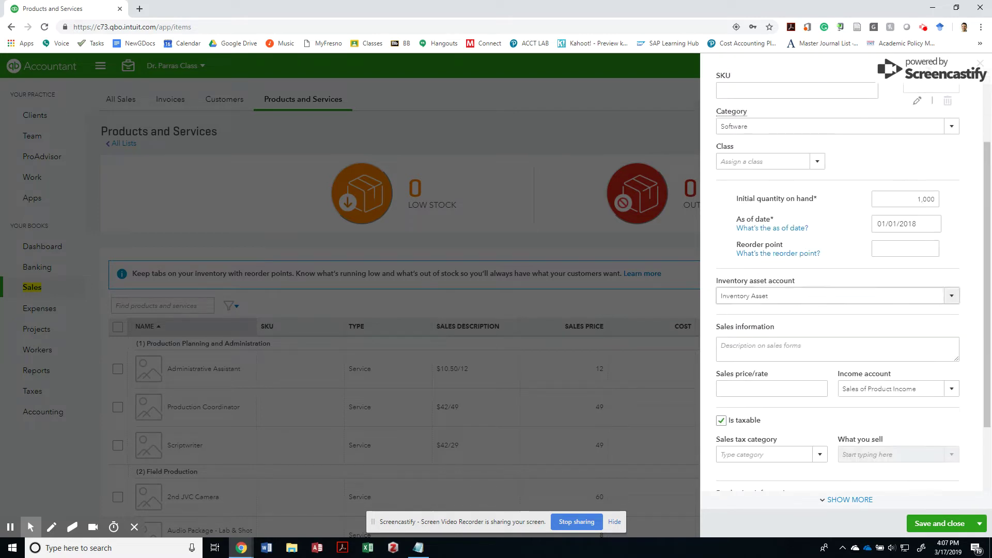
{"action": "left_click", "coordinate": [951, 294]}
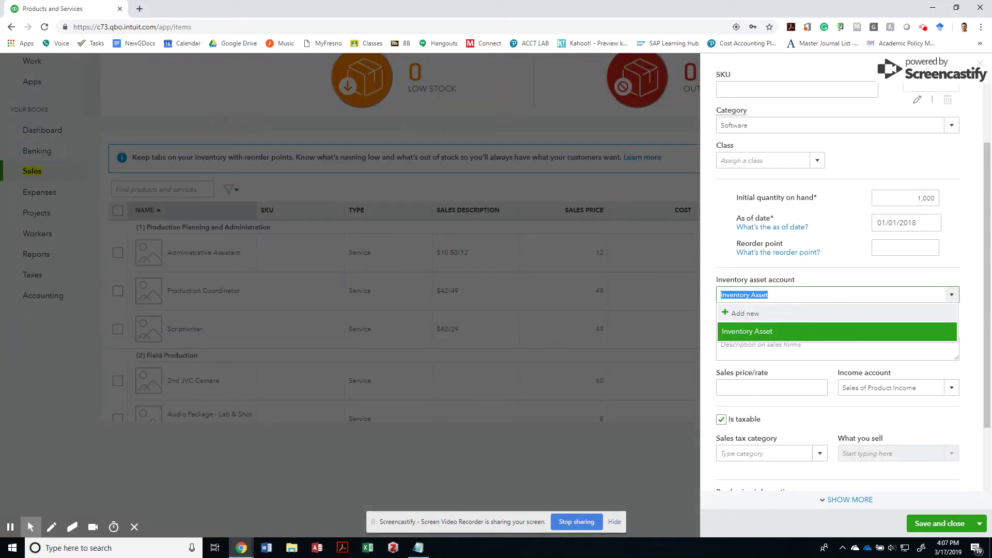
{"action": "key", "text": "Tab"}
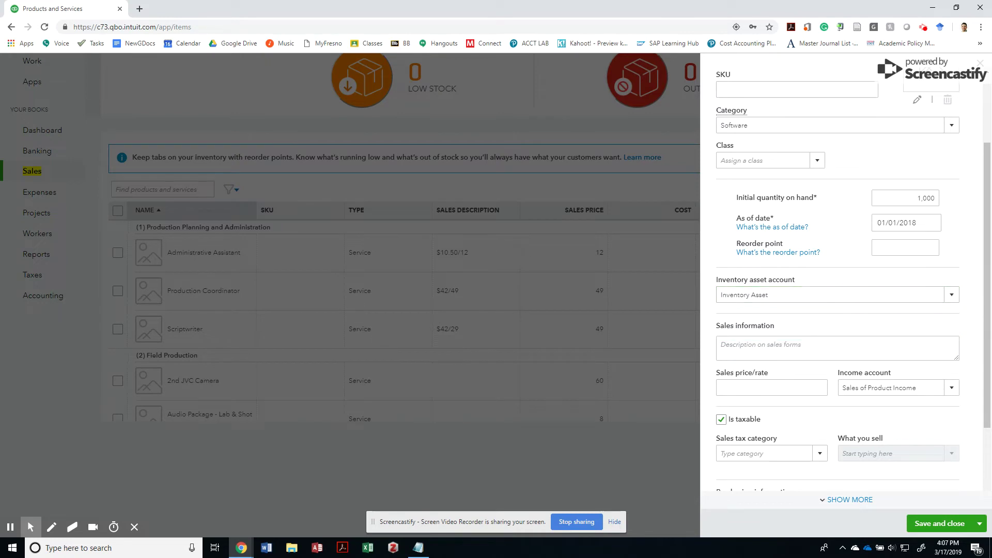
Enter the sales description "Software License for Client" and set the sales price to 300.
{"action": "left_click", "coordinate": [837, 347]}
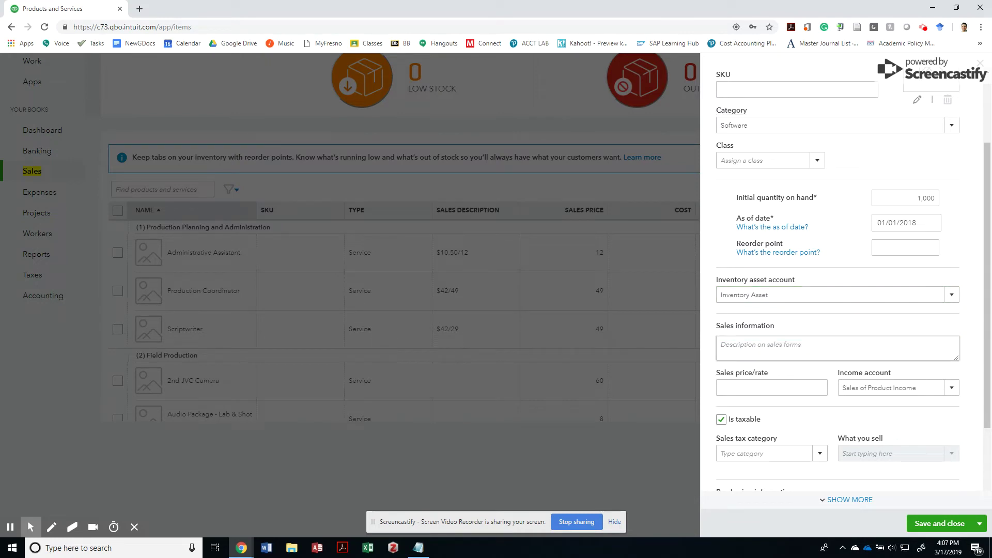
{"action": "left_click", "coordinate": [877, 346]}
{"action": "type", "text": "Software"}
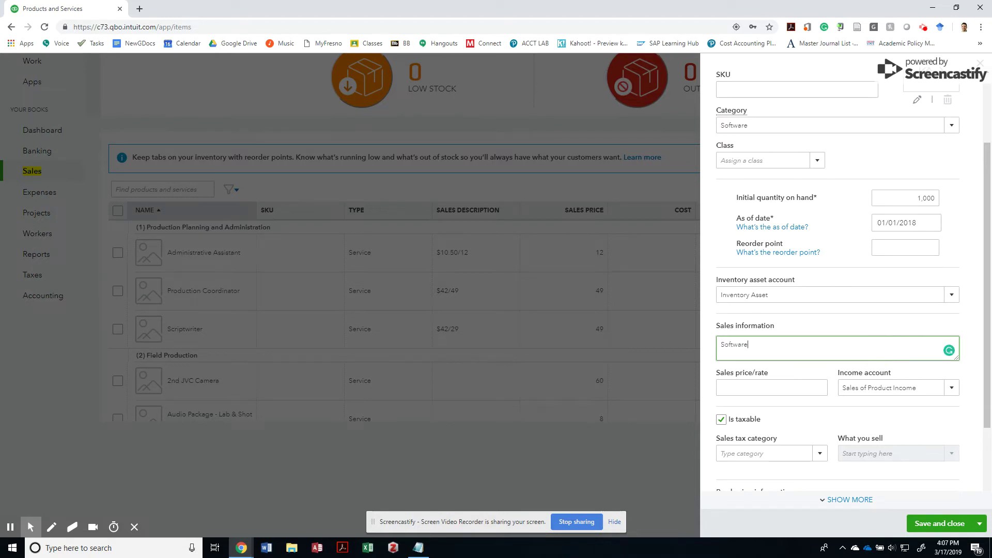
{"action": "type", "text": " for Client"}
{"action": "type", "text": "License"}
{"action": "key", "text": "Tab"}
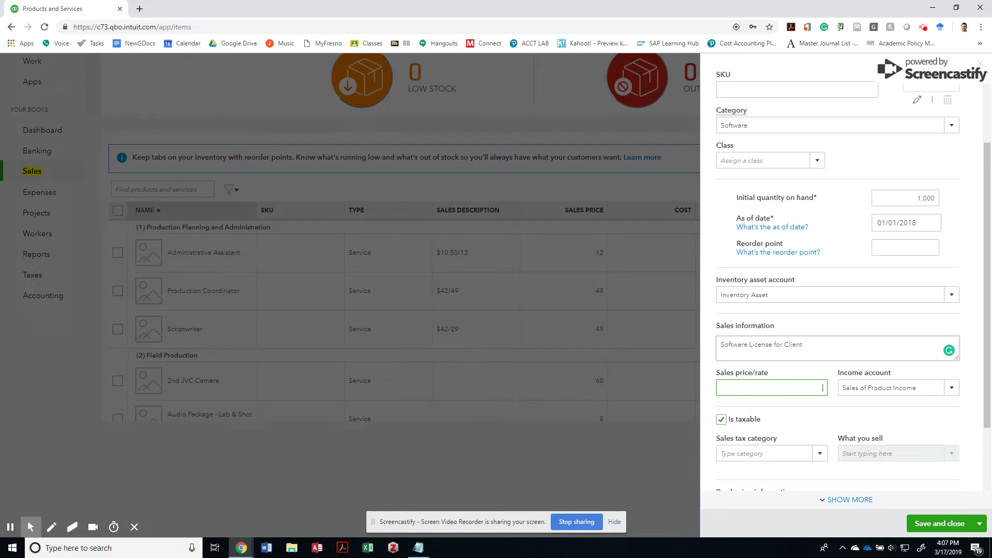
{"action": "type", "text": "00"}
{"action": "left_click", "coordinate": [861, 387]}
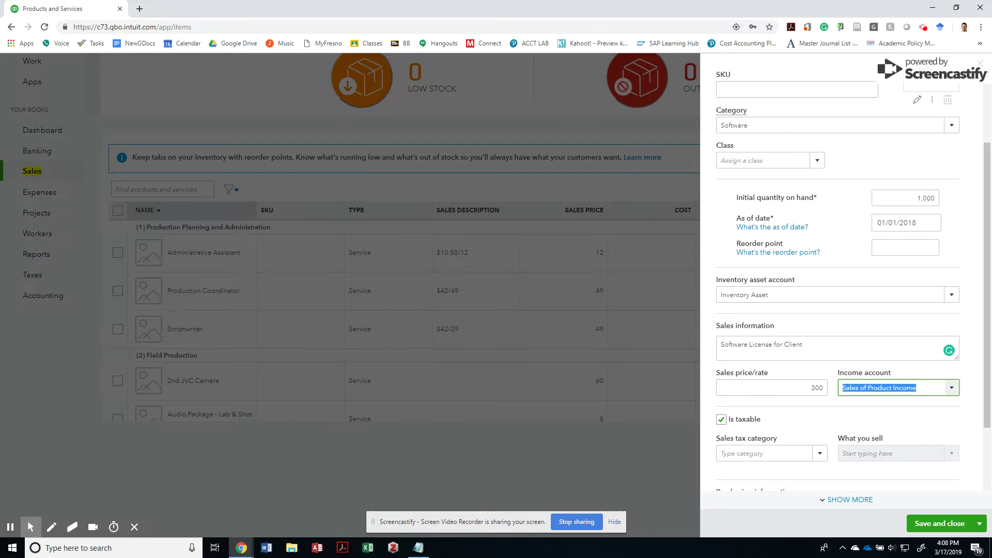
Set the item's sales tax category to Software License.
{"action": "scroll", "coordinate": [837, 310], "scroll_direction": "down", "scroll_amount": 1}
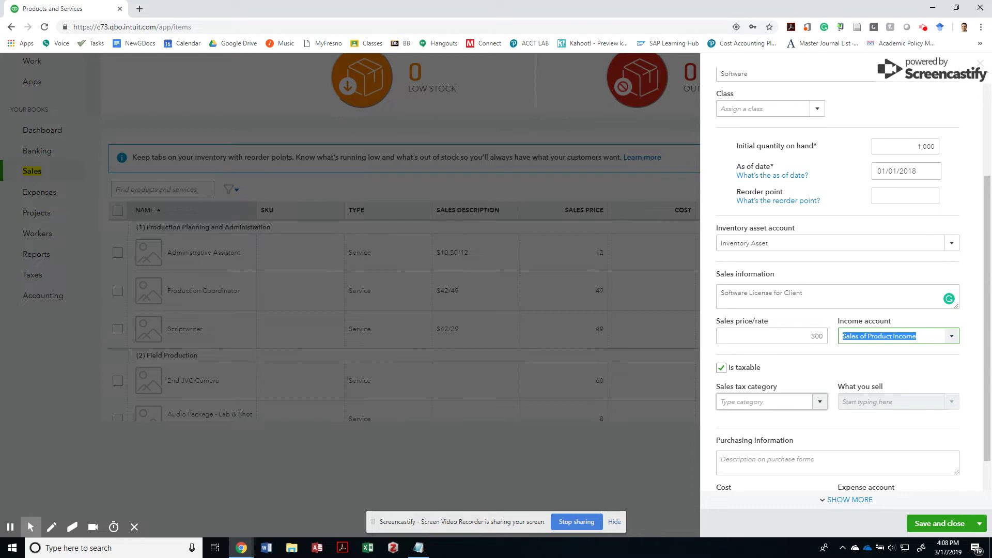
{"action": "left_click", "coordinate": [764, 402]}
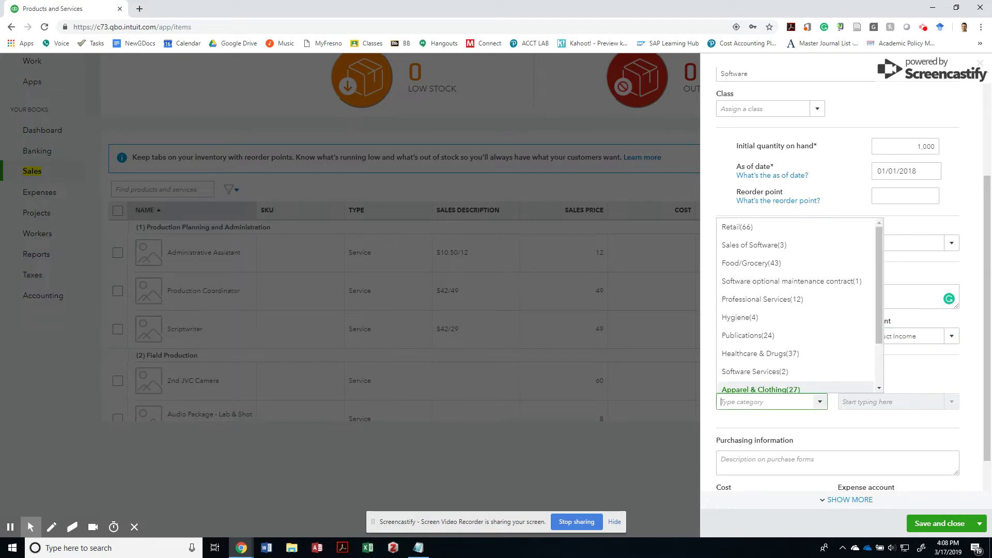
{"action": "scroll", "coordinate": [795, 310], "scroll_direction": "down", "scroll_amount": 1}
{"action": "type", "text": "S"}
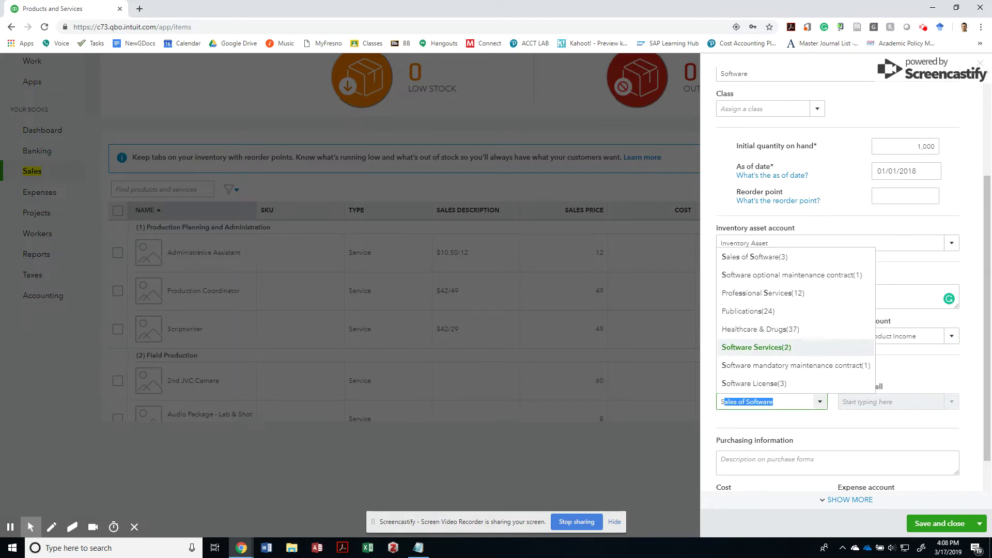
{"action": "type", "text": "o"}
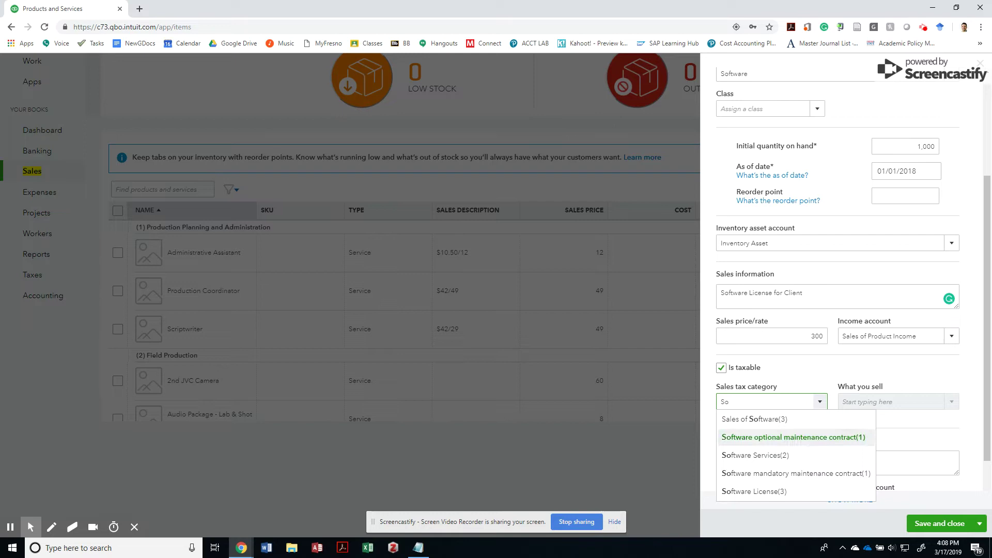
{"action": "key", "text": "Up"}
{"action": "key", "text": "Down"}
{"action": "key", "text": "Down"}
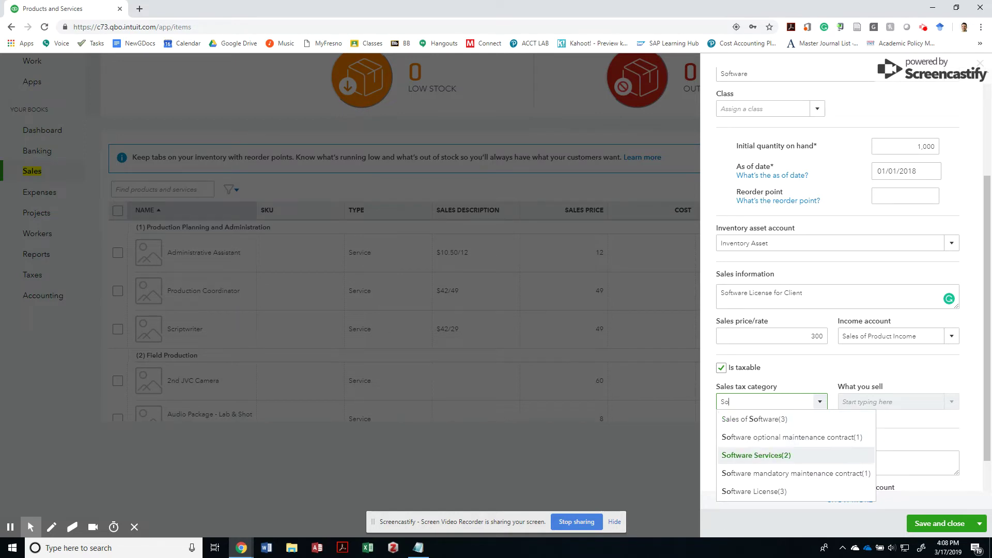
{"action": "left_click", "coordinate": [762, 493]}
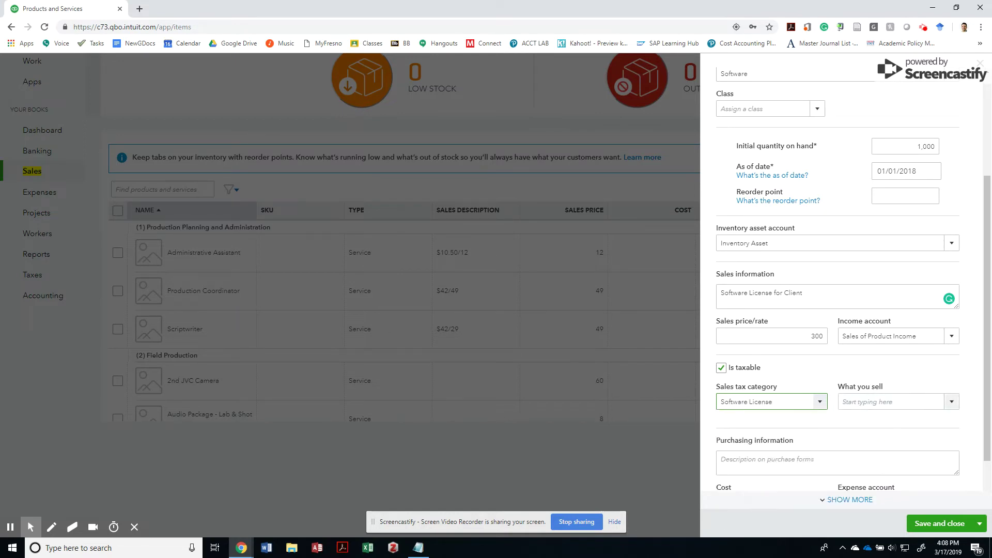
Set what is sold to "Electronic, qualifying software" and read through its tax description.
{"action": "left_click", "coordinate": [951, 401]}
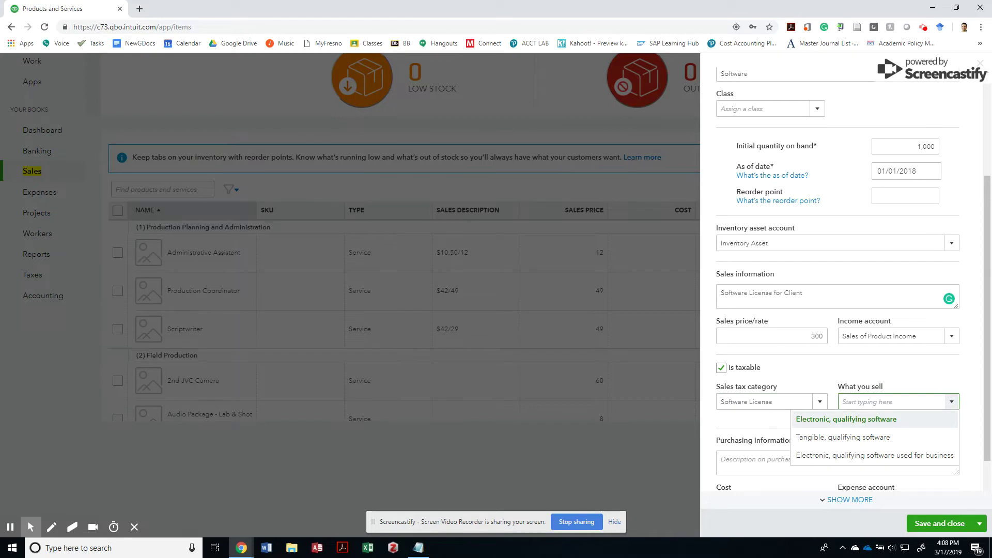
{"action": "key", "text": "Down"}
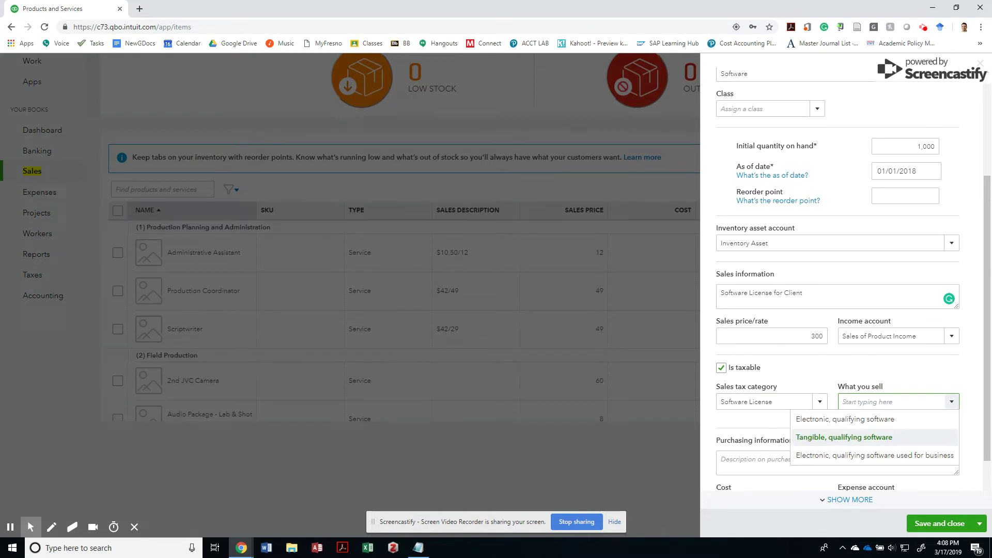
{"action": "key", "text": "Up"}
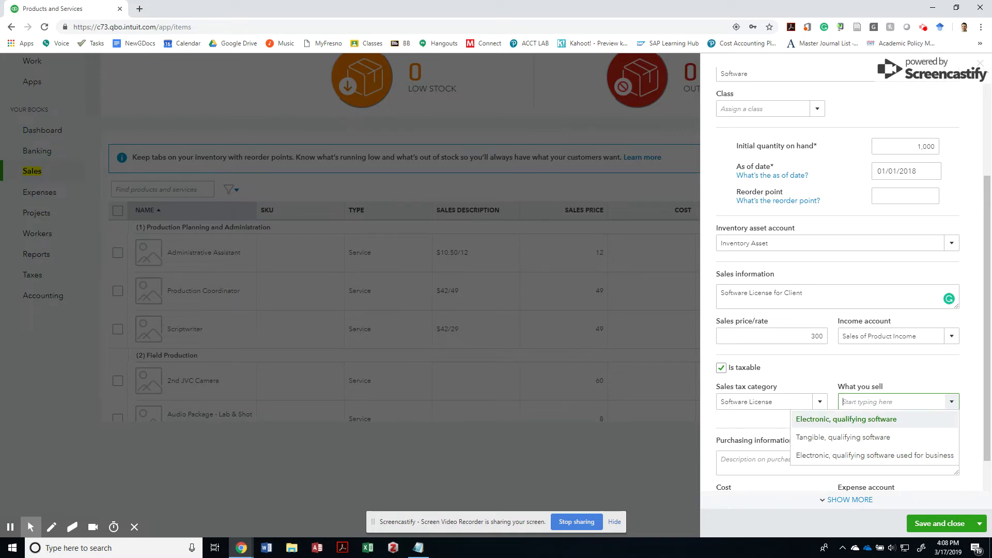
{"action": "left_click", "coordinate": [900, 424]}
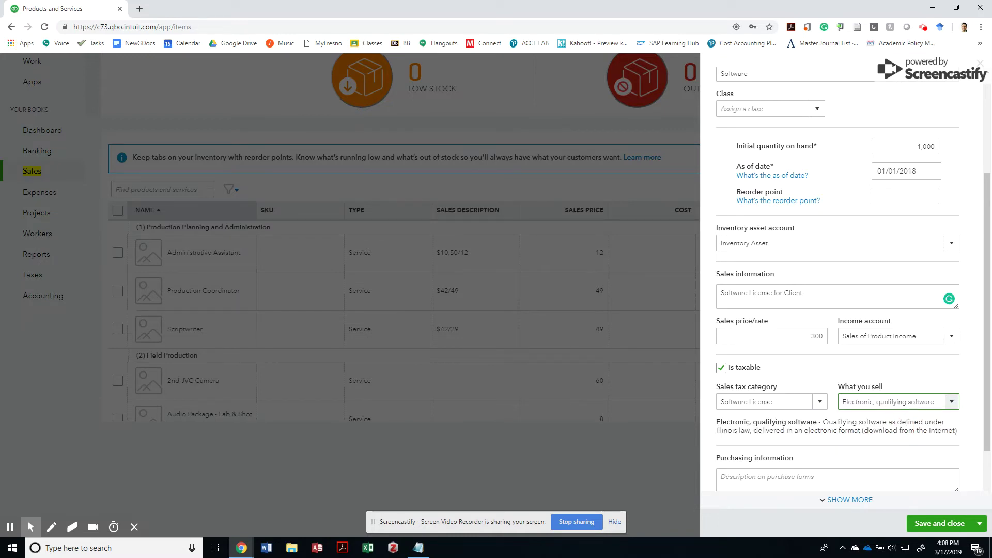
{"action": "left_click_drag", "start_coordinate": [858, 421], "coordinate": [898, 431]}
{"action": "scroll", "coordinate": [899, 432], "scroll_direction": "down", "scroll_amount": 2}
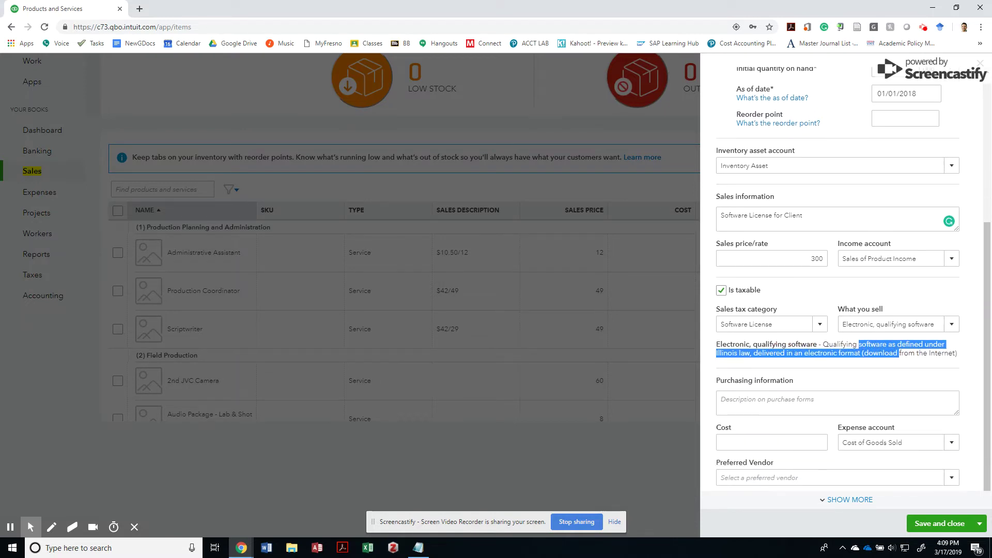
Try "Electronic, qualifying software used for business" as what is sold, and return to "Electronic, qualifying software".
{"action": "left_click", "coordinate": [951, 324]}
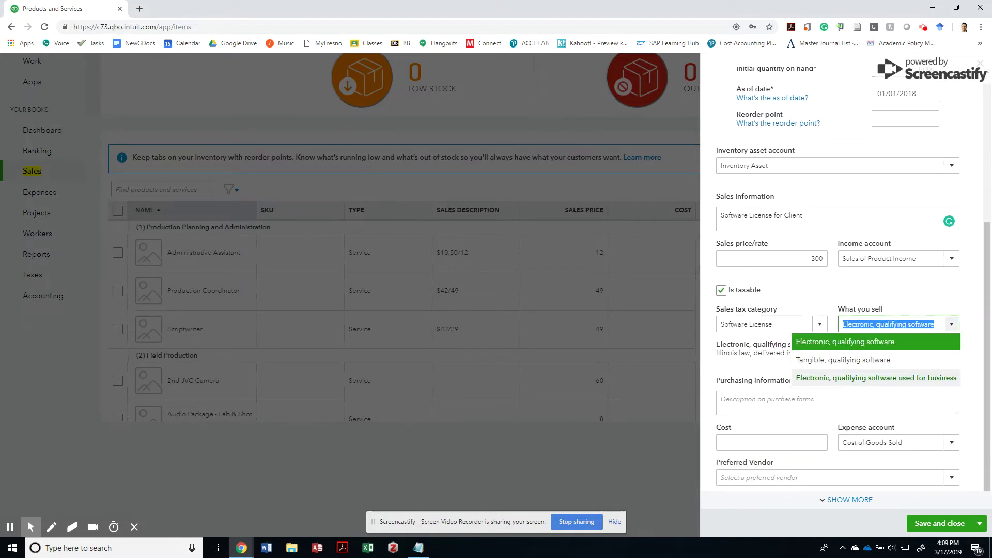
{"action": "left_click", "coordinate": [916, 378]}
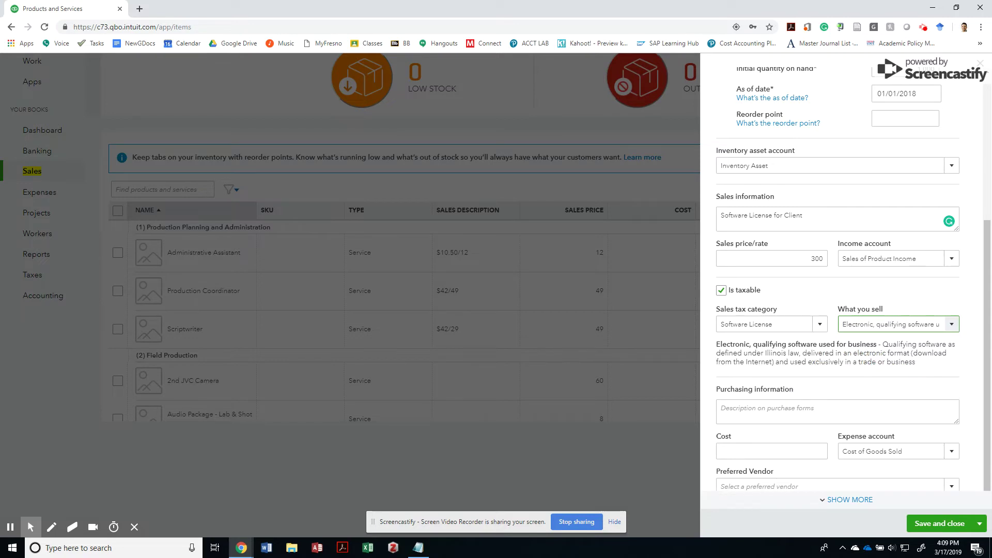
{"action": "left_click", "coordinate": [951, 324]}
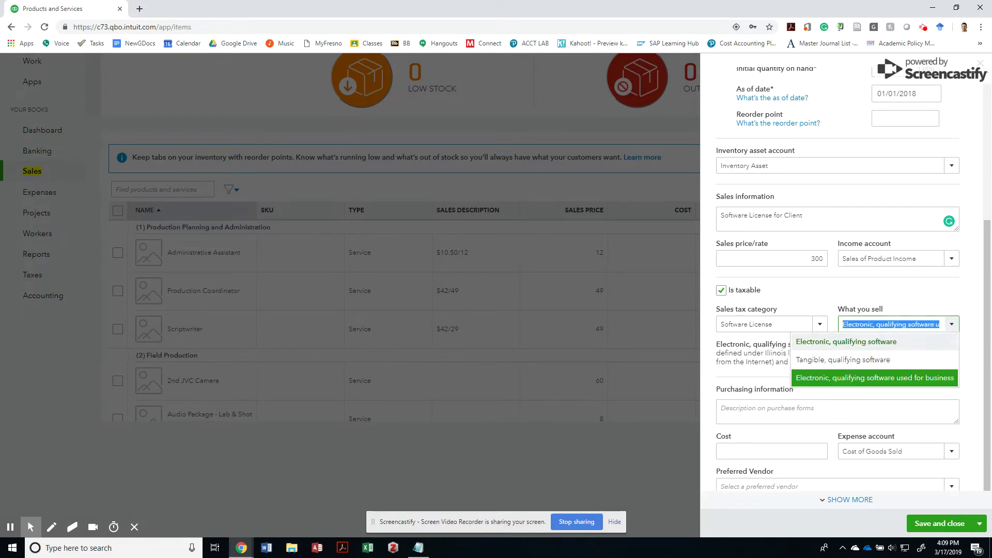
{"action": "left_click", "coordinate": [878, 341]}
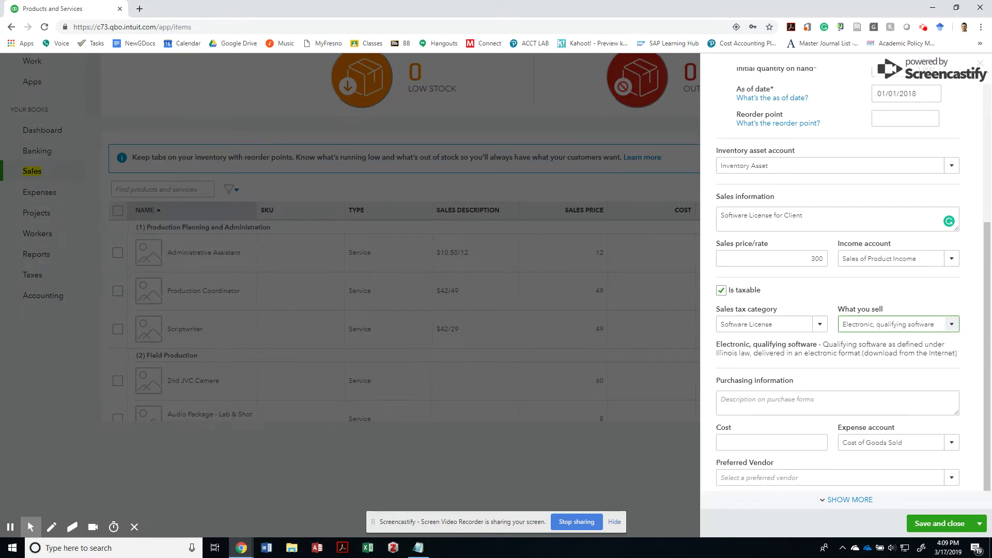
Copy the sales description "Software License for Client" into the purchasing description and set the cost to 150.
{"action": "left_click", "coordinate": [752, 397]}
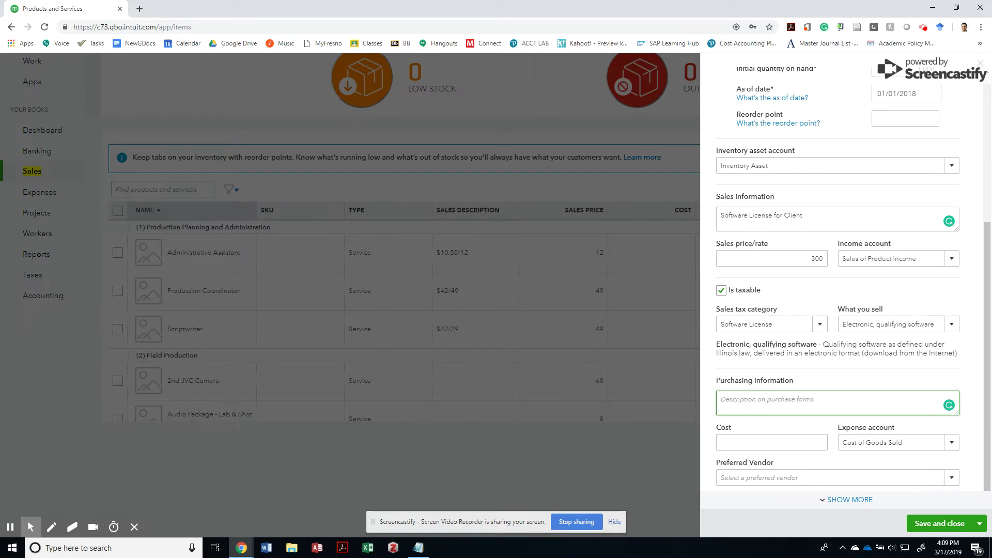
{"action": "triple_click", "coordinate": [819, 217]}
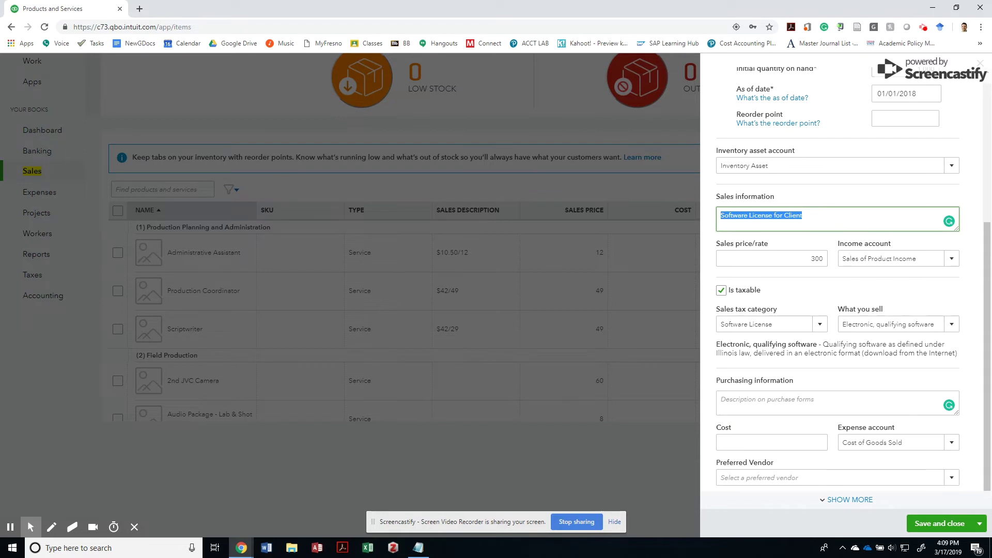
{"action": "left_click", "coordinate": [727, 403]}
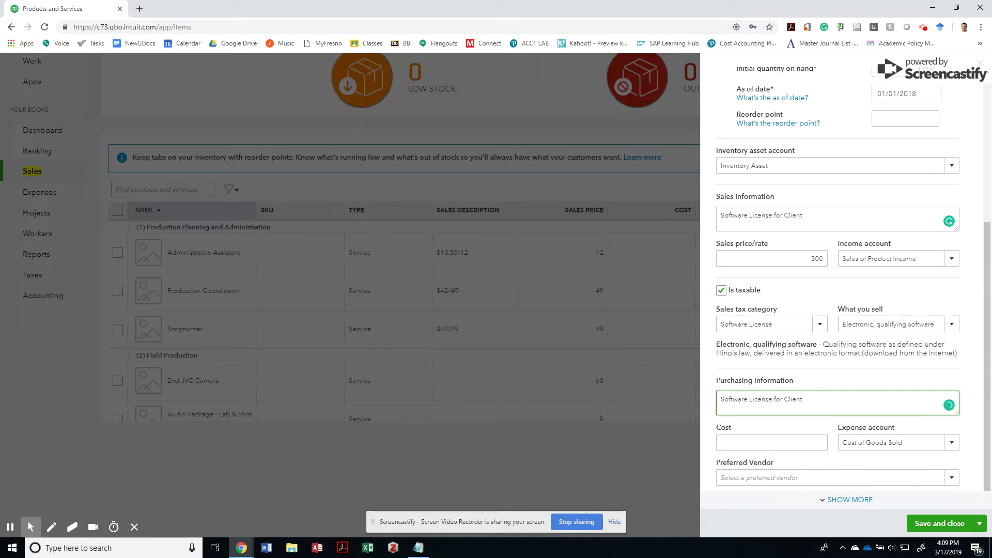
{"action": "scroll", "coordinate": [771, 310], "scroll_direction": "up", "scroll_amount": 1}
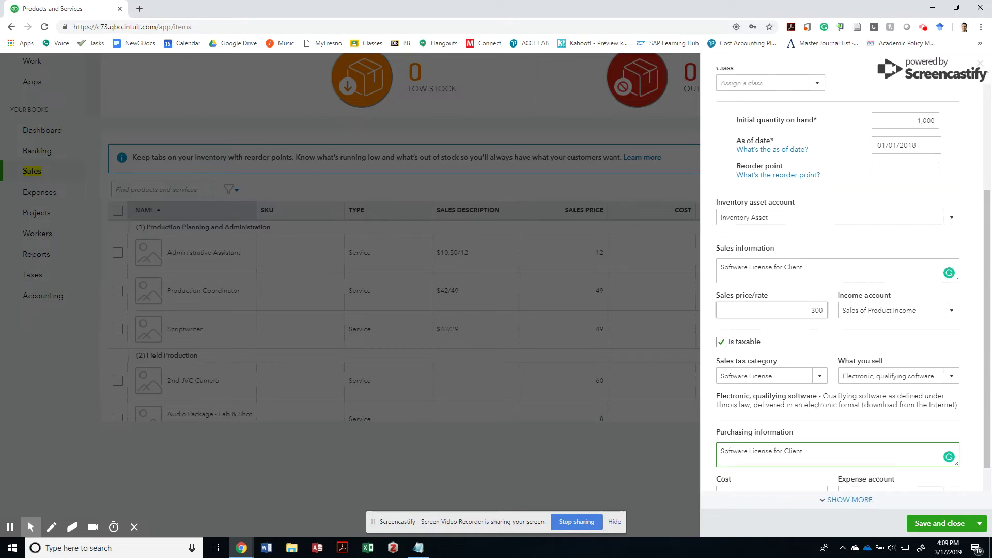
{"action": "scroll", "coordinate": [750, 441], "scroll_direction": "down", "scroll_amount": 1}
{"action": "left_click", "coordinate": [750, 441]}
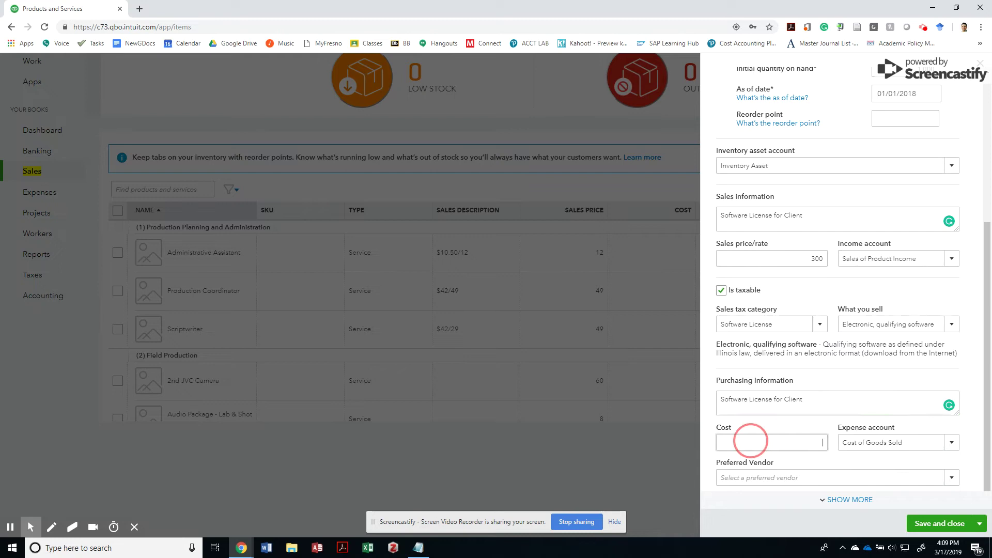
{"action": "type", "text": "150"}
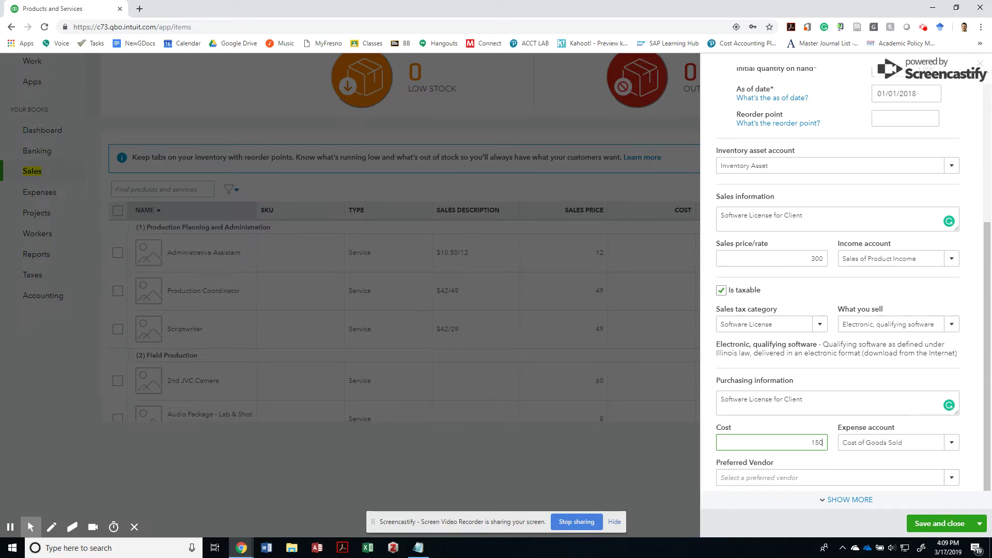
Review the item's entries from name and category through quantity, date, sales price, tax settings, cost and preferred vendor.
{"action": "left_click", "coordinate": [843, 478]}
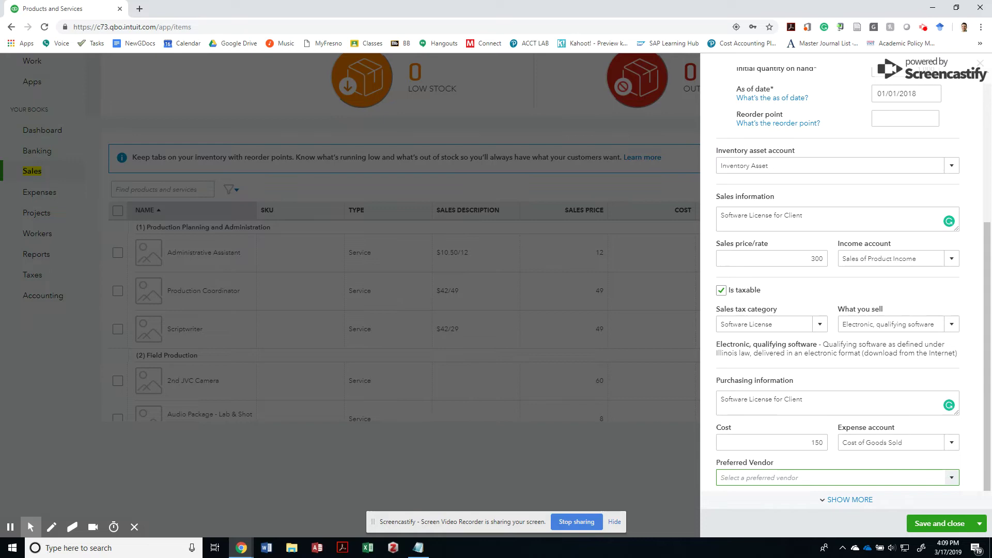
{"action": "scroll", "coordinate": [837, 279], "scroll_direction": "up", "scroll_amount": 5}
{"action": "scroll", "coordinate": [837, 279], "scroll_direction": "down", "scroll_amount": 4}
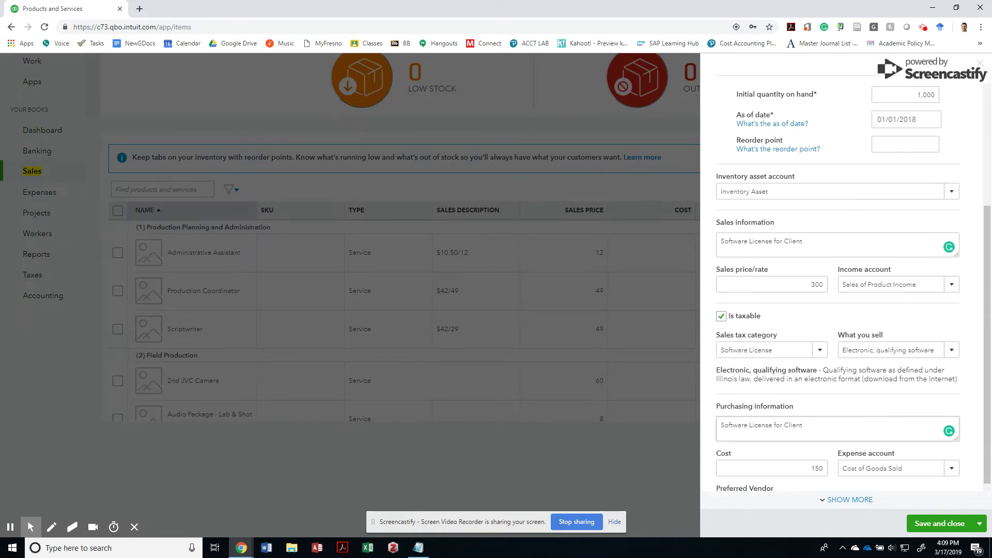
{"action": "scroll", "coordinate": [837, 278], "scroll_direction": "down", "scroll_amount": 1}
{"action": "scroll", "coordinate": [837, 279], "scroll_direction": "up", "scroll_amount": 5}
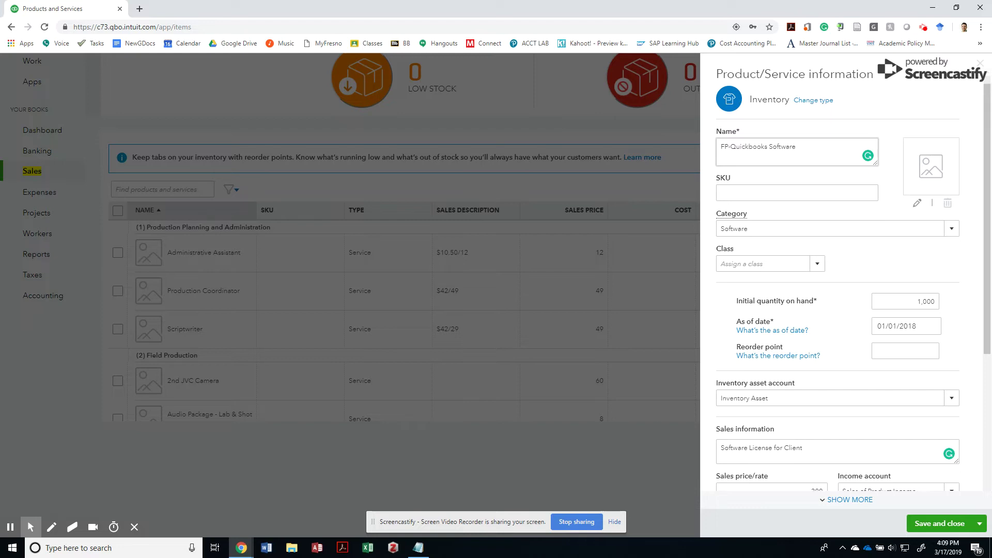
{"action": "left_click", "coordinate": [828, 228]}
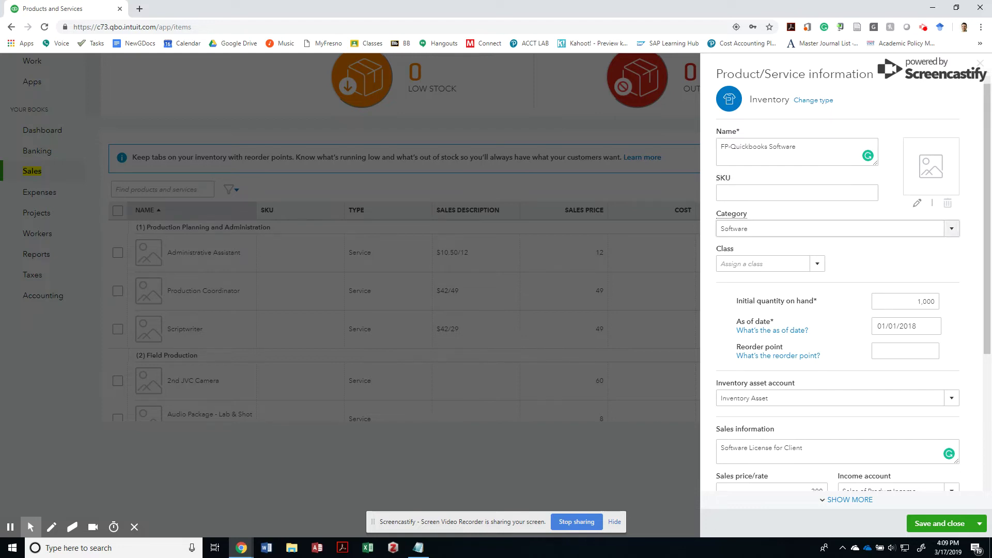
{"action": "scroll", "coordinate": [837, 294], "scroll_direction": "down", "scroll_amount": 2}
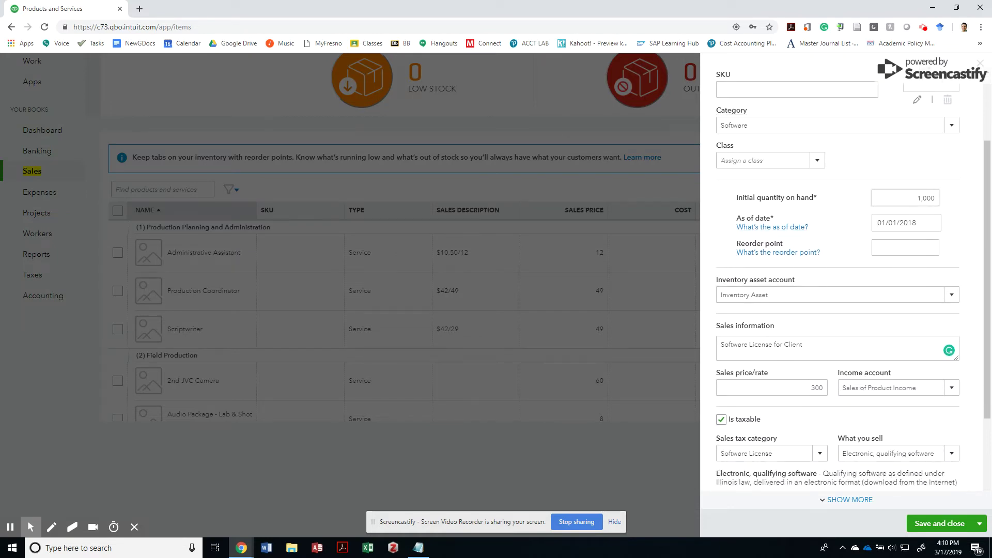
{"action": "left_click", "coordinate": [905, 222]}
{"action": "left_click", "coordinate": [766, 390]}
{"action": "scroll", "coordinate": [837, 310], "scroll_direction": "down", "scroll_amount": 1}
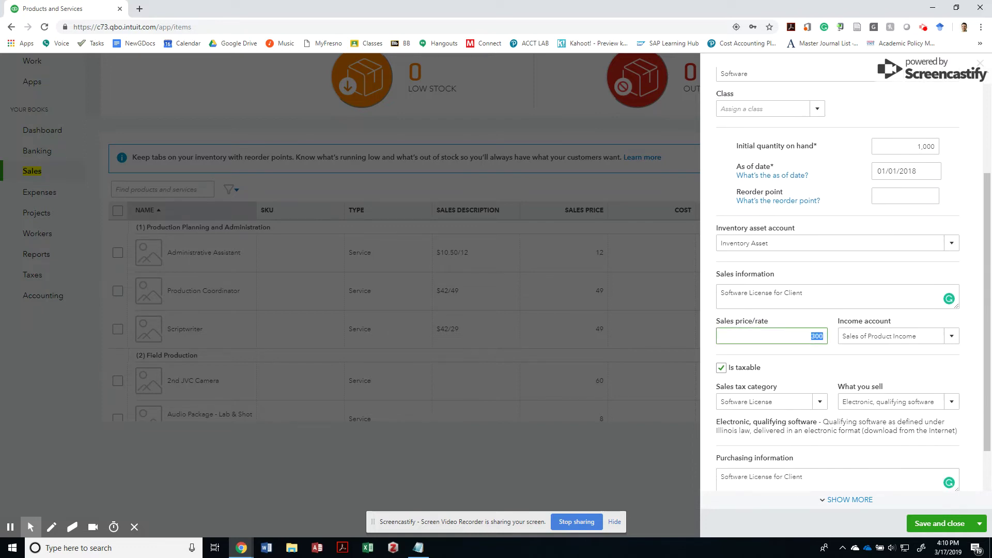
{"action": "scroll", "coordinate": [837, 310], "scroll_direction": "down", "scroll_amount": 2}
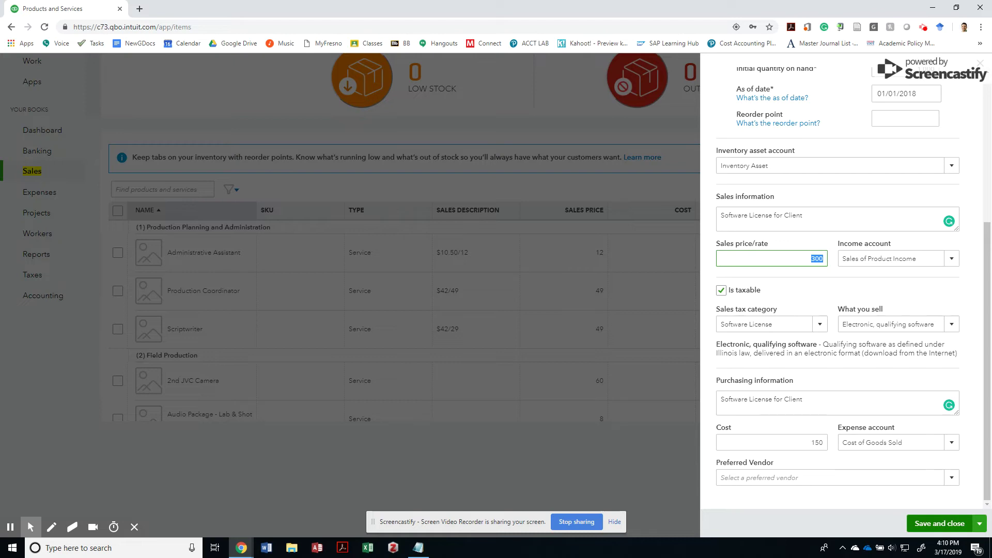
Save the software item and start a new inventory item named "FP-Quickbooks Book".
{"action": "left_click", "coordinate": [978, 523]}
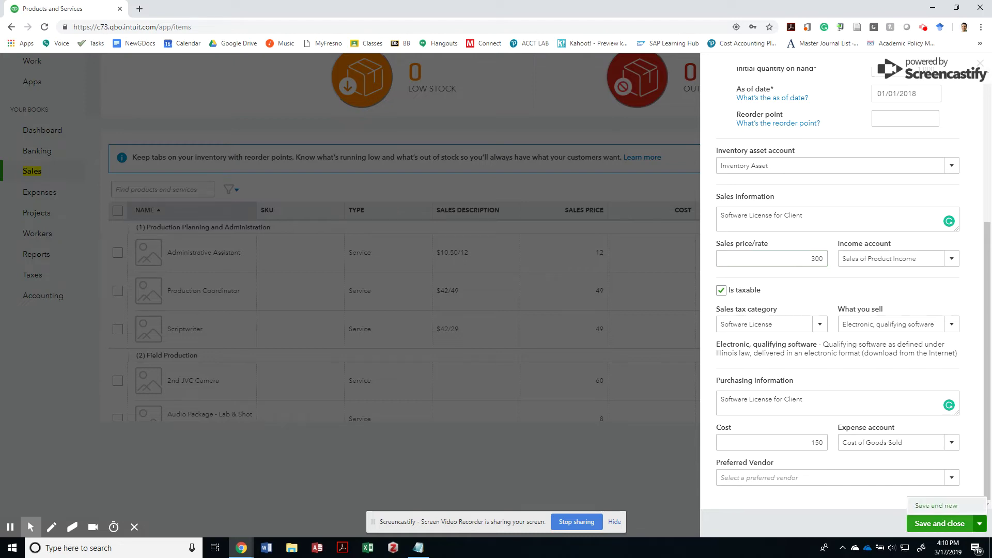
{"action": "left_click", "coordinate": [967, 504]}
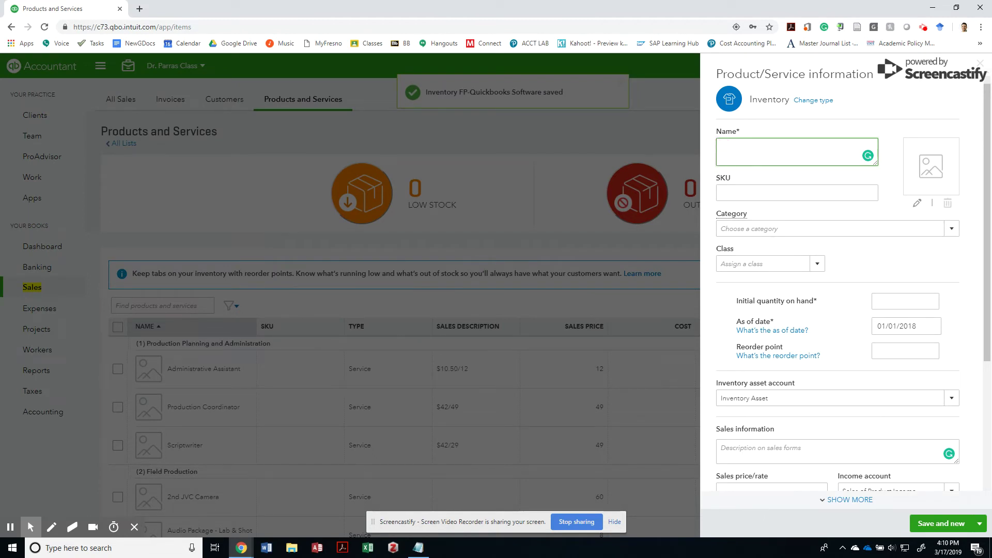
{"action": "type", "text": "FP-"}
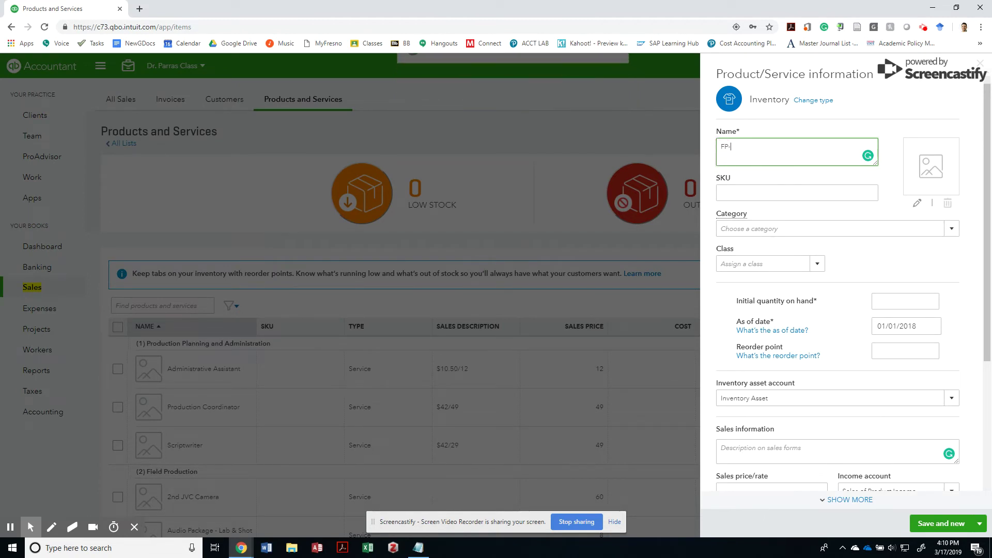
{"action": "type", "text": "Hot"}
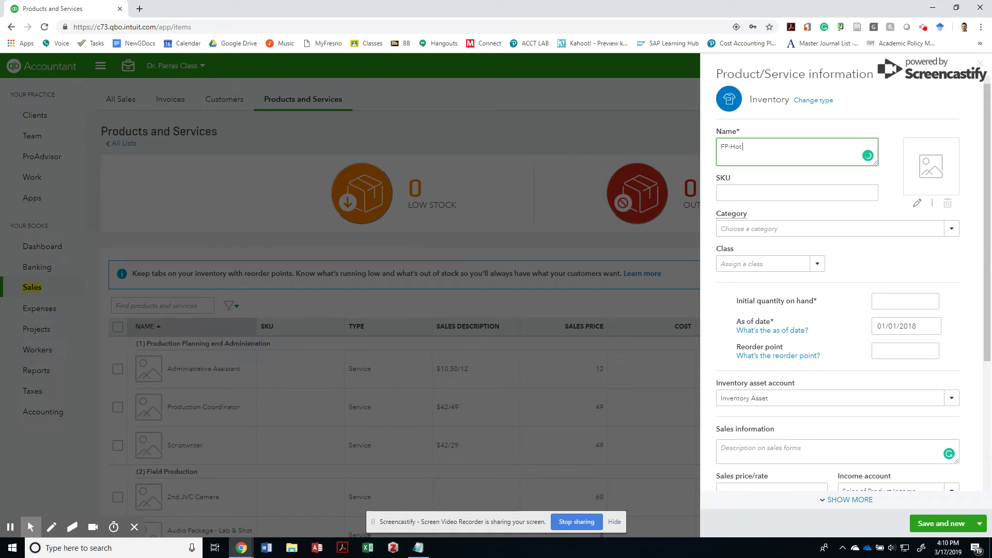
{"action": "key", "text": "BackSpace"}
{"action": "key", "text": "BackSpace"}
{"action": "key", "text": "BackSpace"}
{"action": "type", "text": "Quib"}
{"action": "key", "text": "BackSpace"}
{"action": "type", "text": "ckbooks Book"}
Create a new category named "Training Materials" and assign it to the FP-Quickbooks Book item.
{"action": "key", "text": "Tab"}
{"action": "key", "text": "Tab"}
{"action": "key", "text": "Tab"}
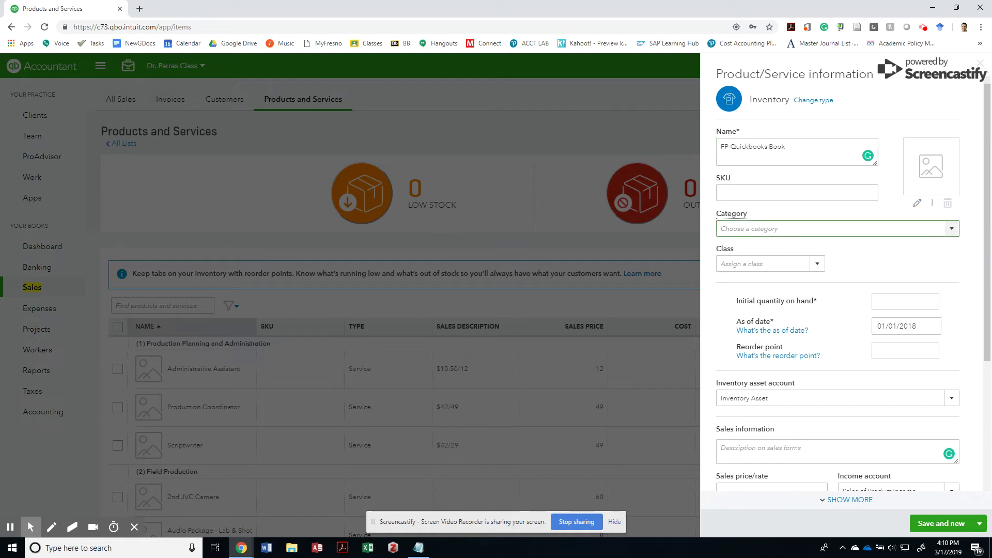
{"action": "key", "text": "Down"}
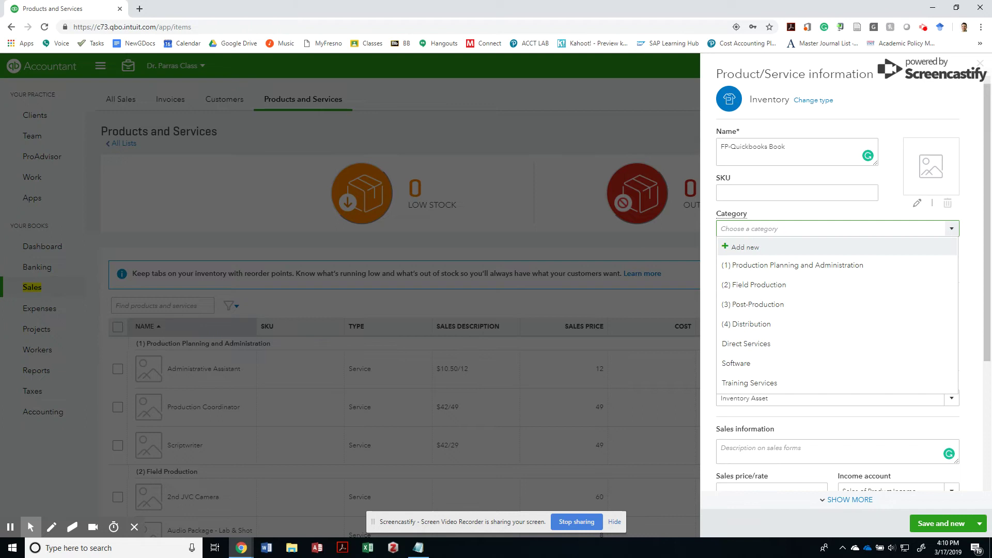
{"action": "type", "text": "Train"}
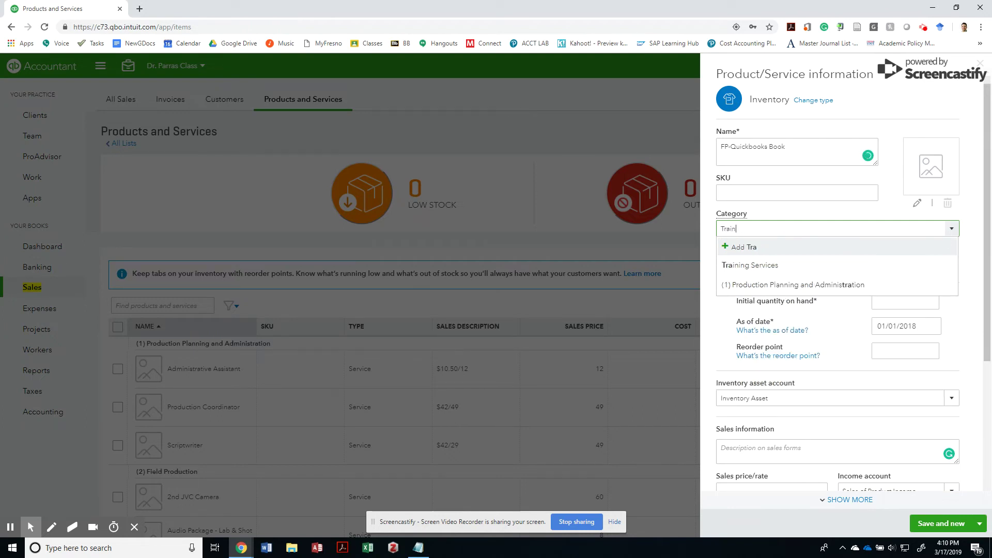
{"action": "type", "text": "ing Materials"}
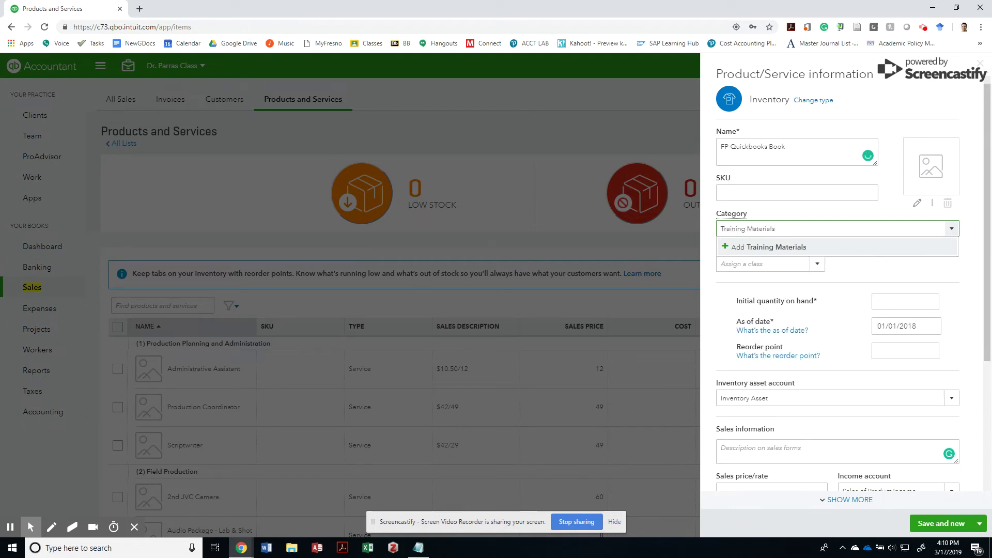
{"action": "left_click", "coordinate": [913, 248]}
{"action": "left_click", "coordinate": [793, 317]}
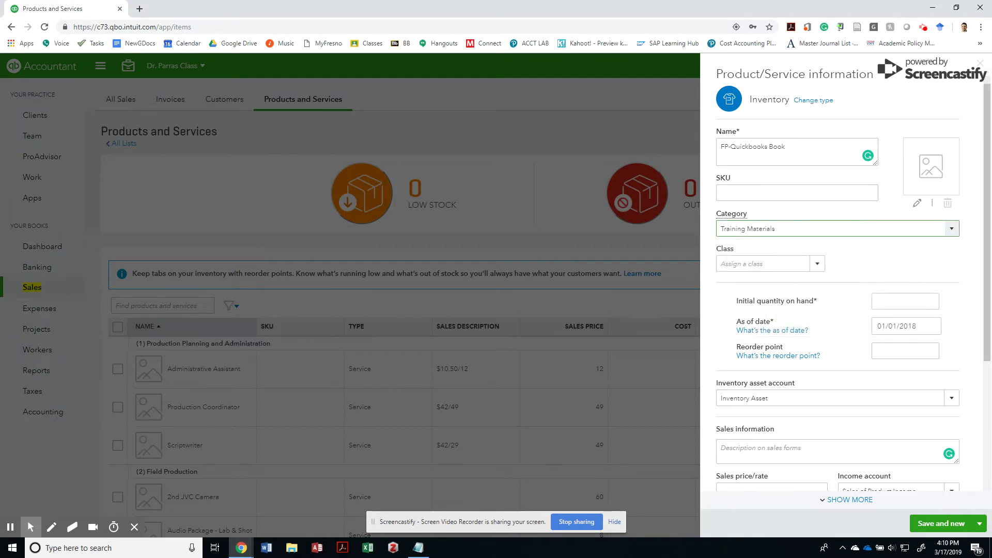
Set the book item's initial quantity on hand to 1,000 and leave its reorder point blank.
{"action": "type", "text": "1000"}
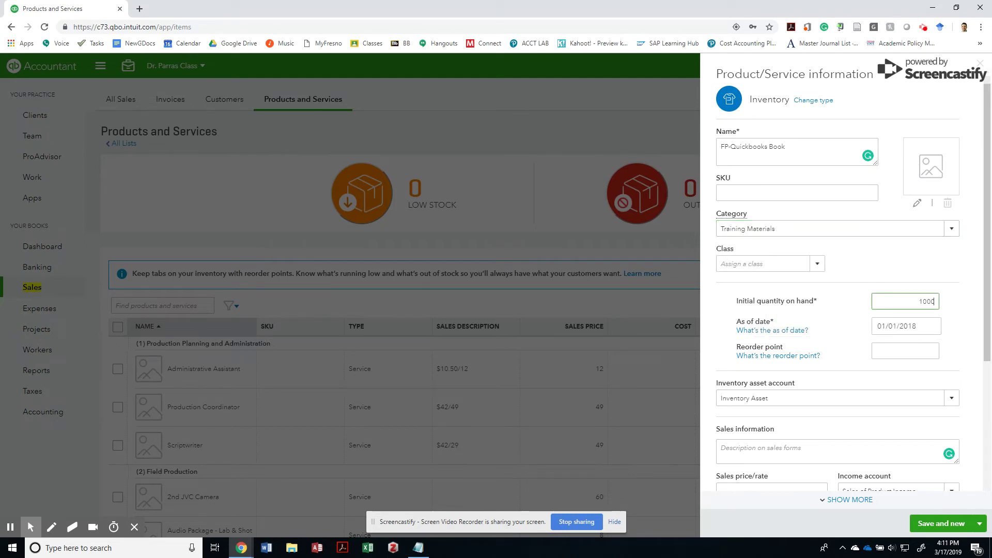
{"action": "key", "text": "Tab"}
{"action": "key", "text": "Tab"}
{"action": "key", "text": "Tab"}
{"action": "key", "text": "Tab"}
{"action": "key", "text": "Tab"}
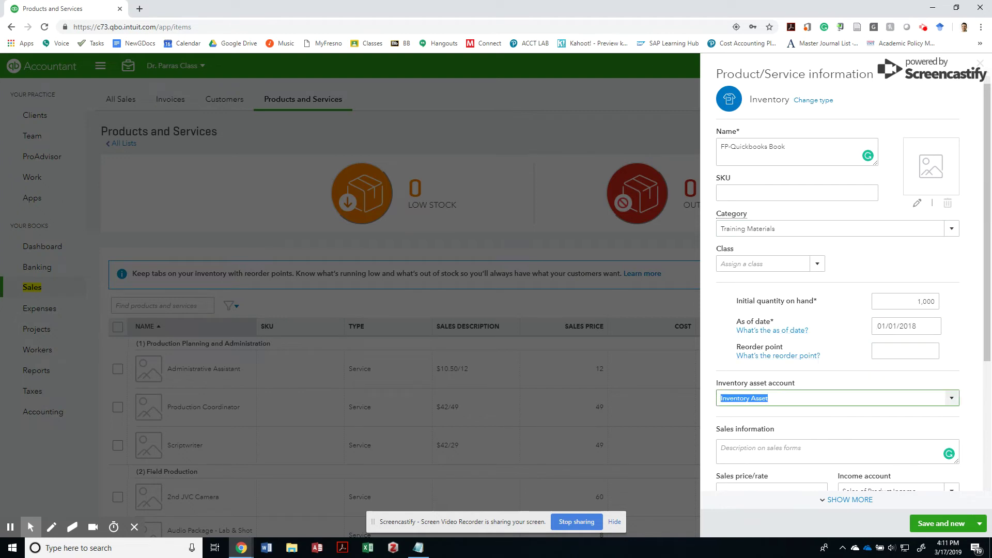
{"action": "left_click", "coordinate": [880, 352]}
{"action": "scroll", "coordinate": [880, 352], "scroll_direction": "down", "scroll_amount": 2}
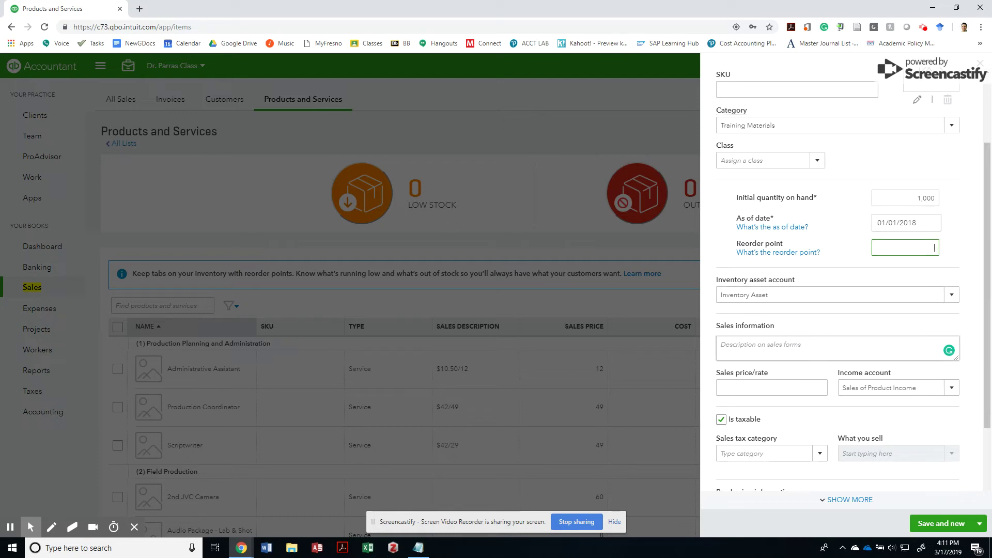
{"action": "scroll", "coordinate": [837, 346], "scroll_direction": "up", "scroll_amount": 2}
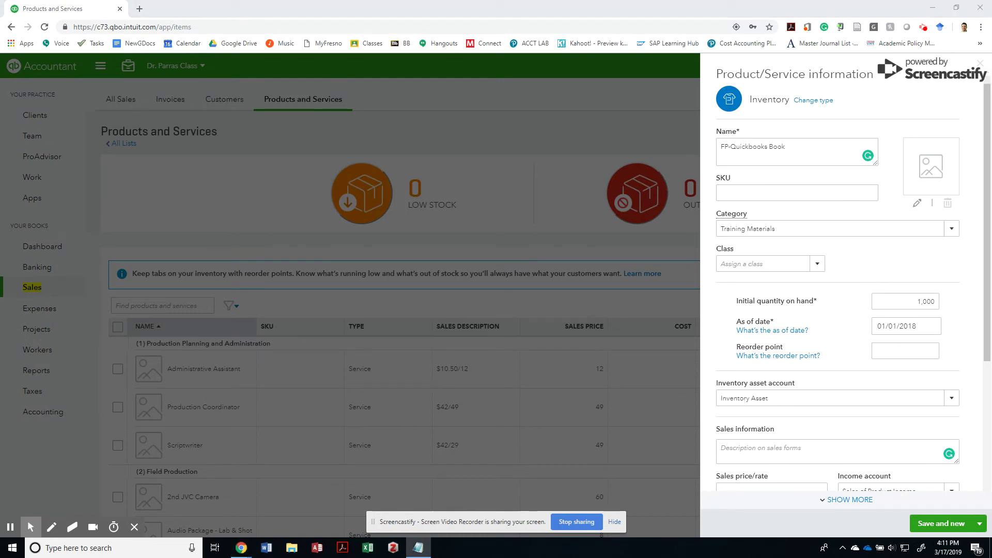
Enter the sales description "How to Install Quickbooks Book" with a sales price of 100 and a cost of 50.
{"action": "left_click", "coordinate": [852, 446]}
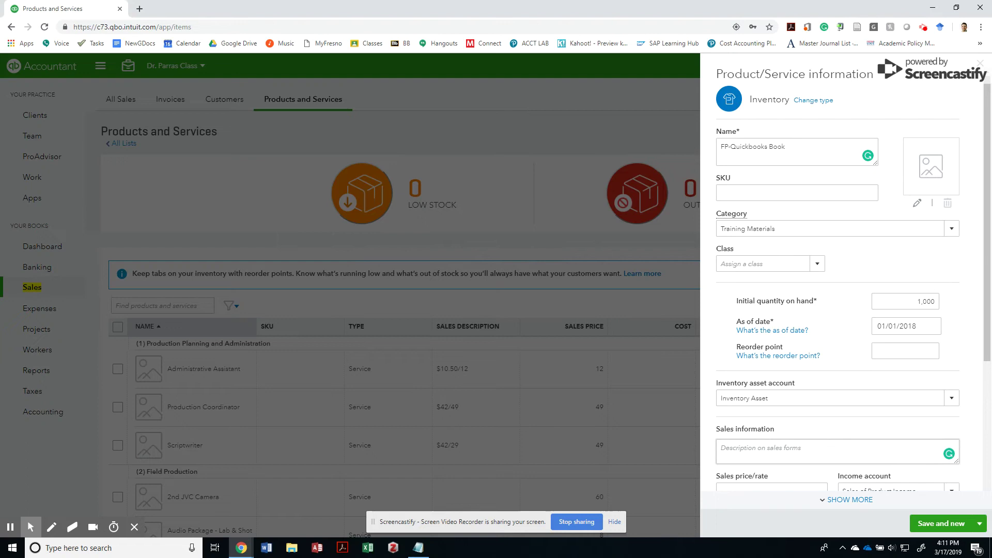
{"action": "type", "text": "How to Install Quickbooks Book"}
{"action": "scroll", "coordinate": [852, 446], "scroll_direction": "down", "scroll_amount": 2}
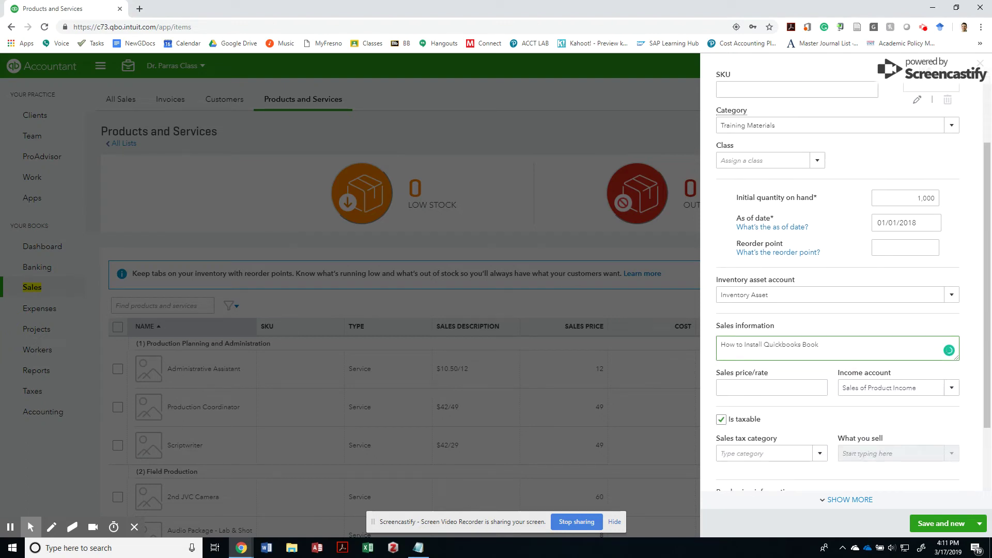
{"action": "left_click", "coordinate": [779, 387]}
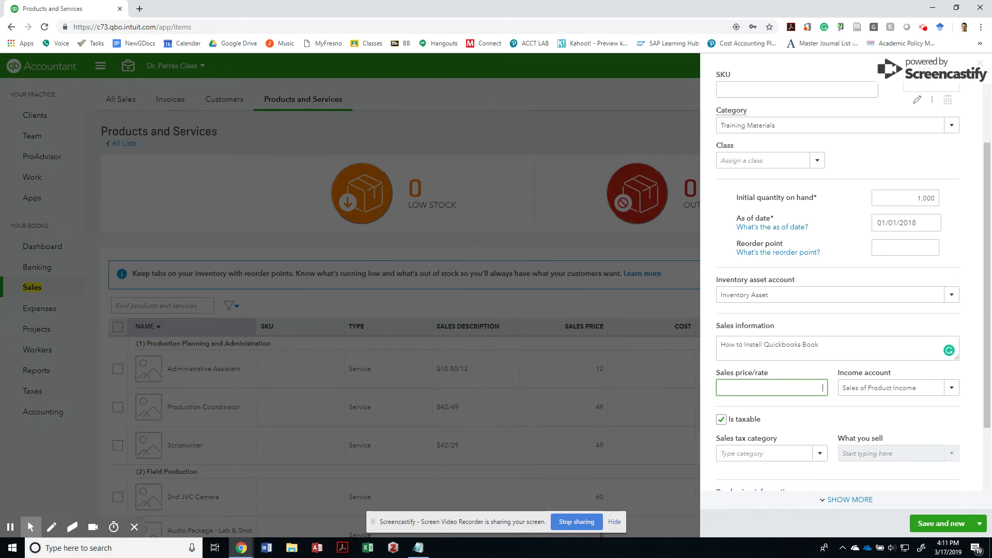
{"action": "type", "text": "100"}
{"action": "scroll", "coordinate": [779, 387], "scroll_direction": "down", "scroll_amount": 3}
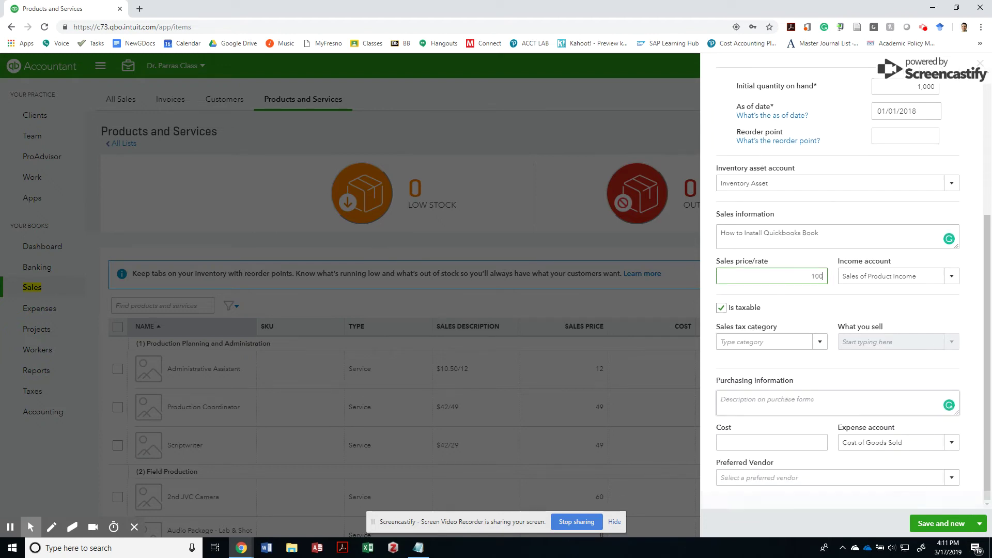
{"action": "left_click", "coordinate": [770, 442]}
{"action": "type", "text": "50"}
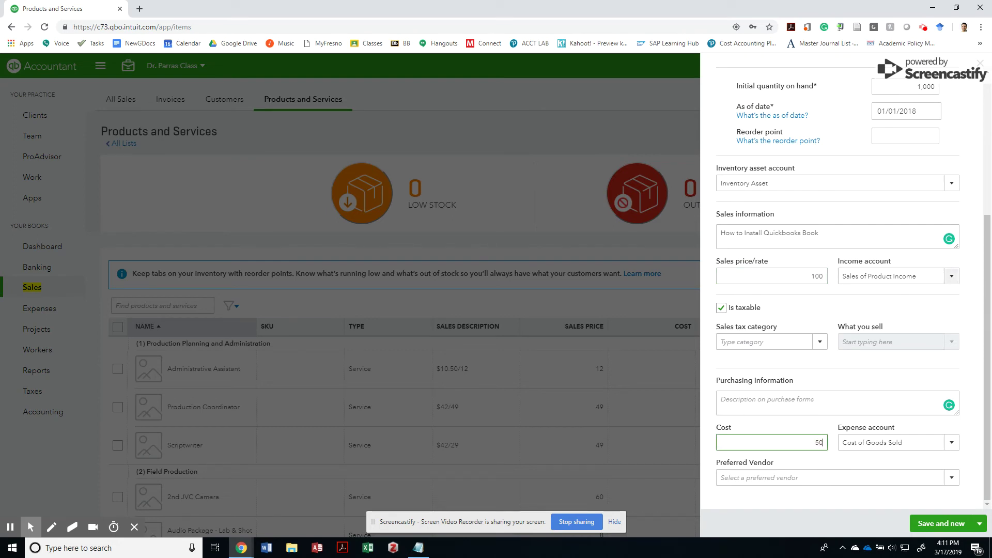
Set the book item's sales tax category to Publications and choose Books as what is sold.
{"action": "left_click", "coordinate": [770, 341]}
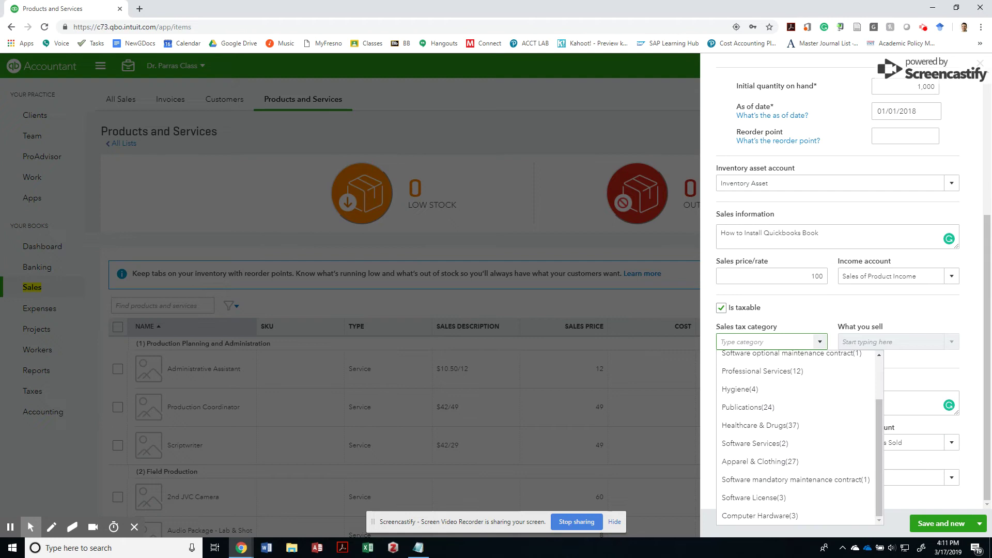
{"action": "scroll", "coordinate": [771, 387], "scroll_direction": "up", "scroll_amount": 1}
{"action": "left_click", "coordinate": [786, 458]}
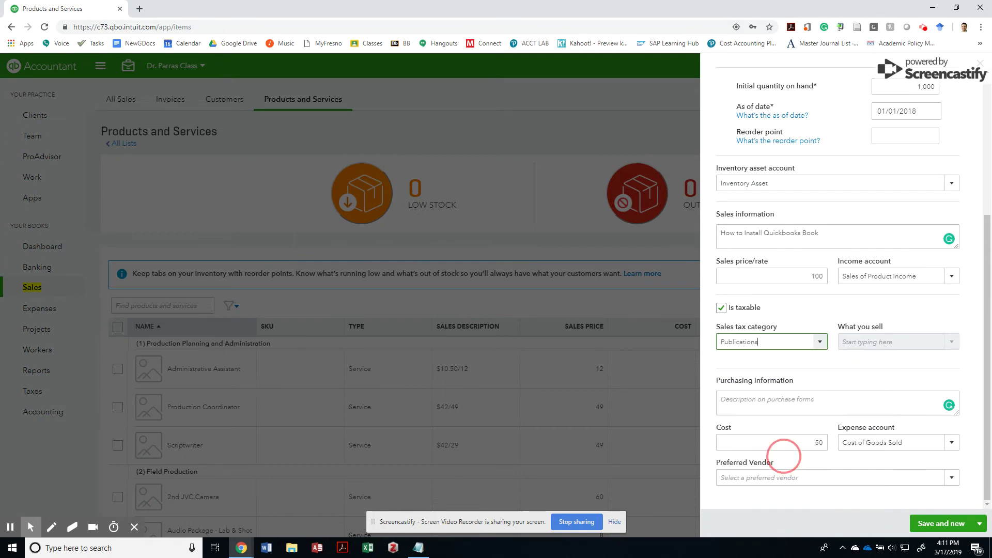
{"action": "left_click", "coordinate": [950, 341]}
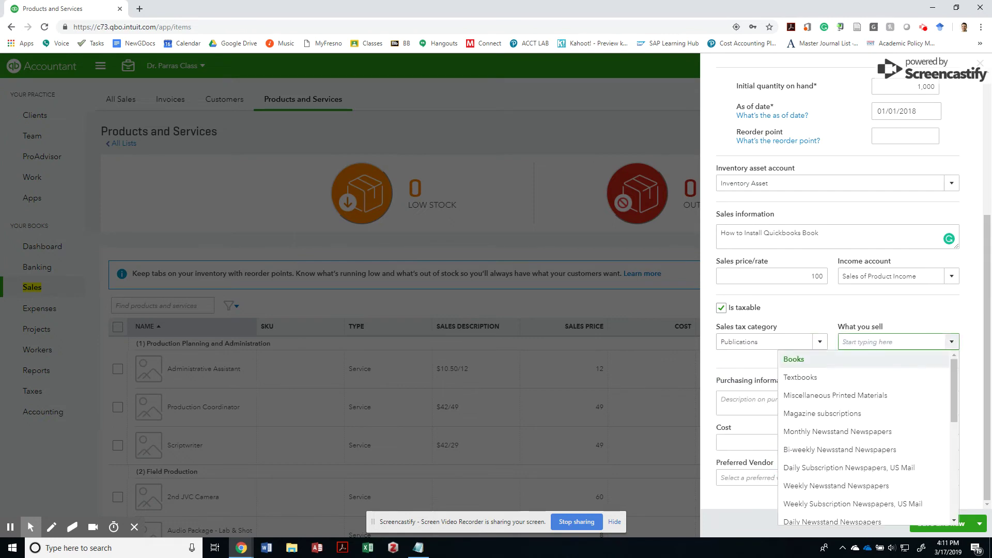
{"action": "left_click", "coordinate": [905, 361]}
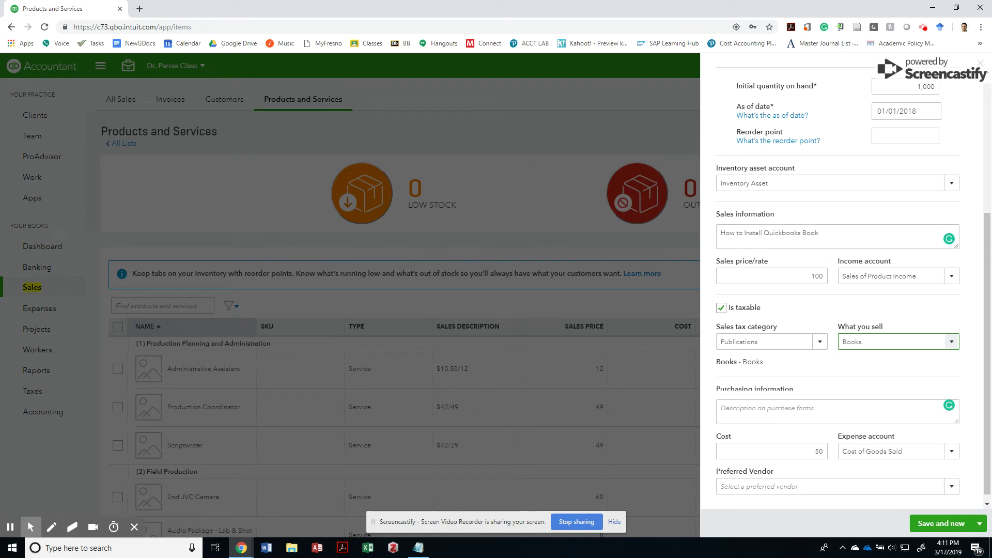
Copy the sales description "How to Install Quickbooks Book" into the purchasing description.
{"action": "scroll", "coordinate": [905, 392], "scroll_direction": "down", "scroll_amount": 1}
{"action": "left_click", "coordinate": [781, 396]}
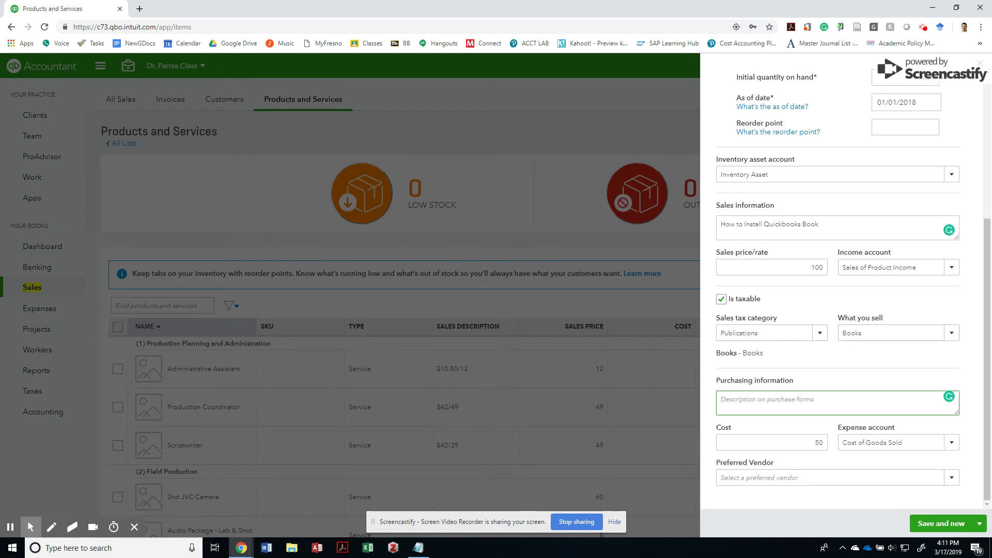
{"action": "left_click_drag", "start_coordinate": [821, 224], "coordinate": [711, 226]}
{"action": "key", "text": "ctrl+c"}
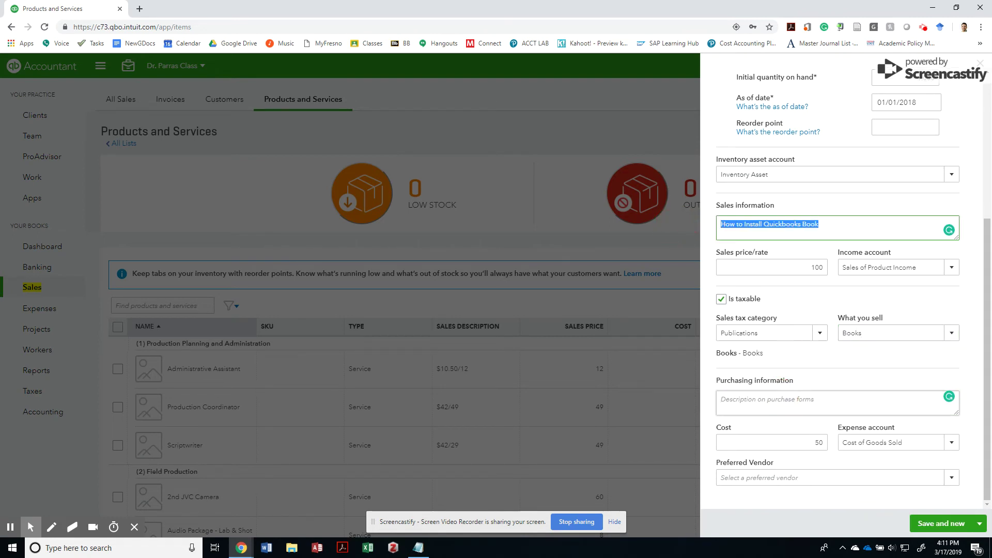
{"action": "left_click", "coordinate": [781, 399]}
{"action": "key", "text": "ctrl+v"}
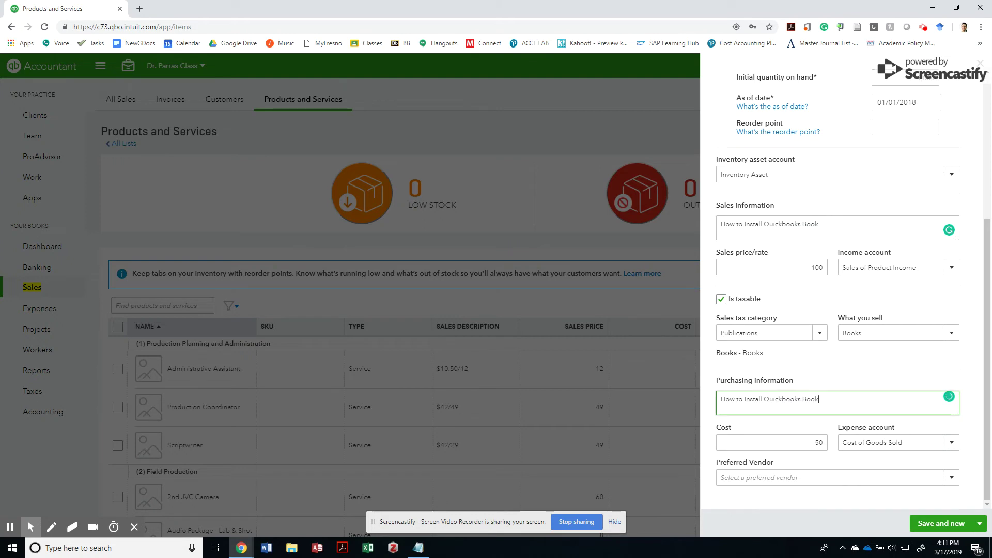
{"action": "key", "text": "Tab"}
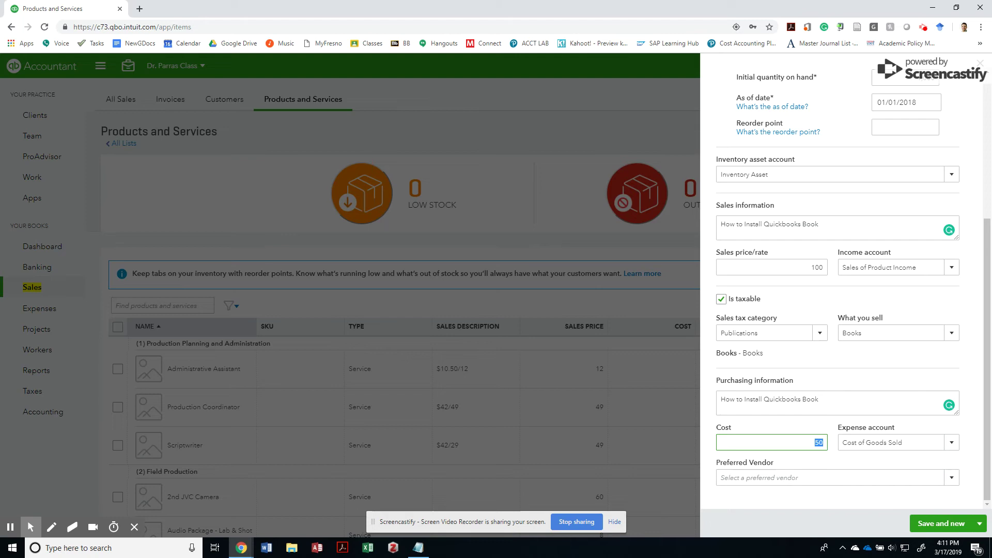
Review the book item's sales description, sales price and cost.
{"action": "left_click", "coordinate": [779, 221]}
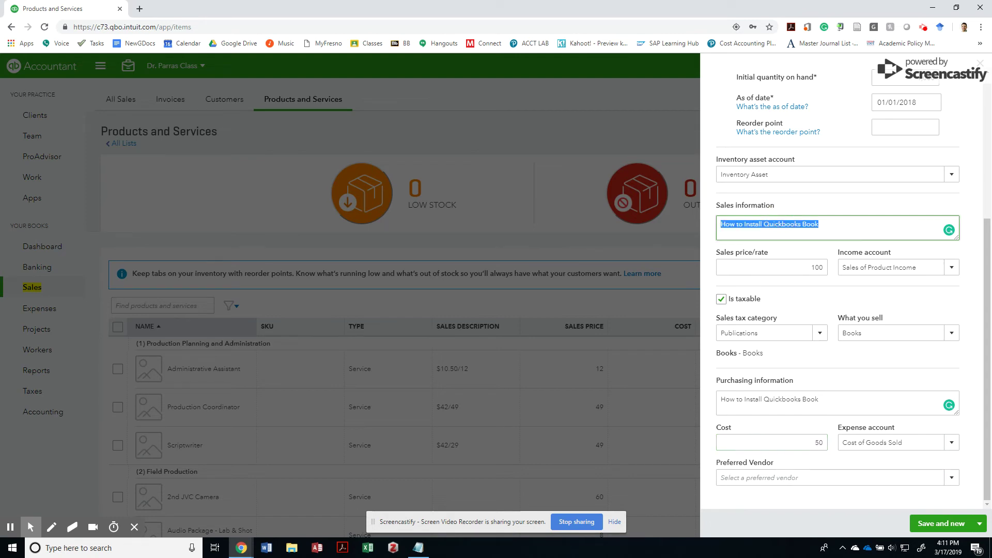
{"action": "left_click", "coordinate": [781, 268]}
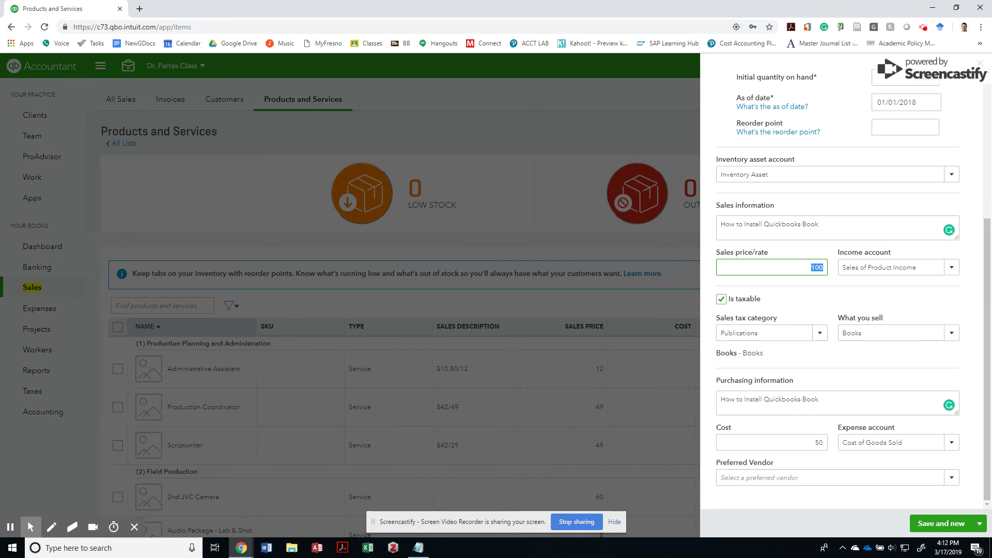
{"action": "left_click", "coordinate": [799, 442]}
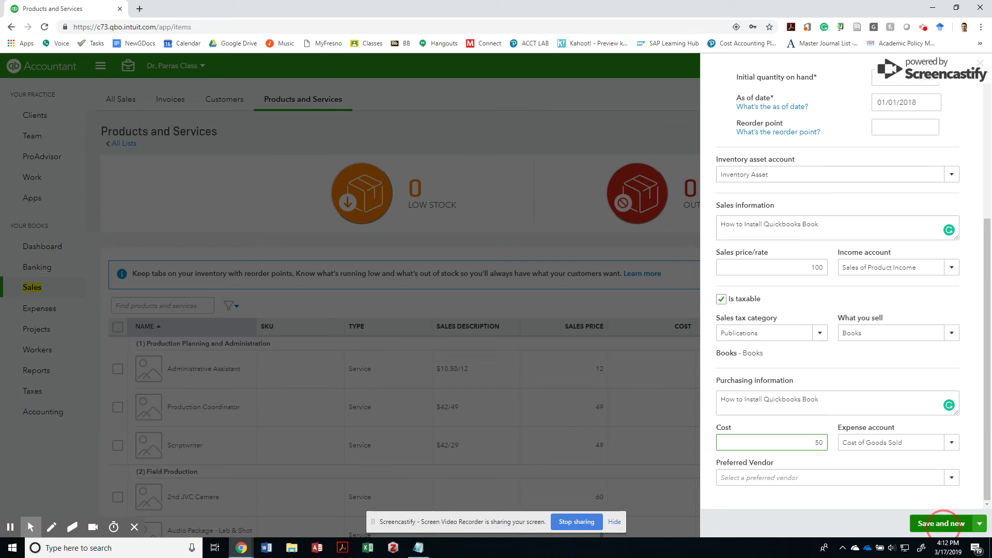
Save the book item, reselecting 01/01/2018 as its as-of date, and start another inventory item.
{"action": "left_click", "coordinate": [940, 523]}
{"action": "key", "text": "alt+Tab"}
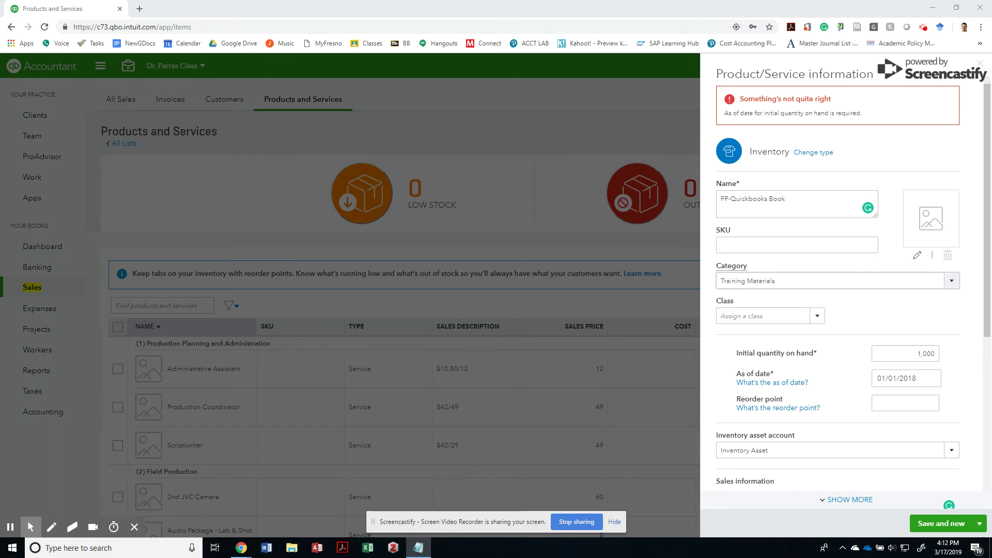
{"action": "left_click", "coordinate": [905, 378]}
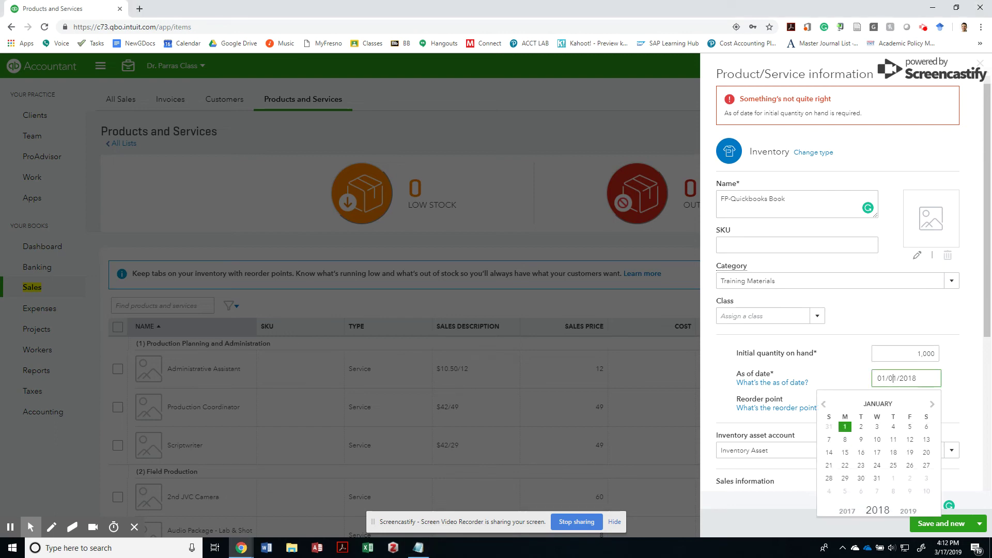
{"action": "left_click", "coordinate": [844, 426]}
{"action": "left_click", "coordinate": [917, 377]}
{"action": "left_click", "coordinate": [912, 323]}
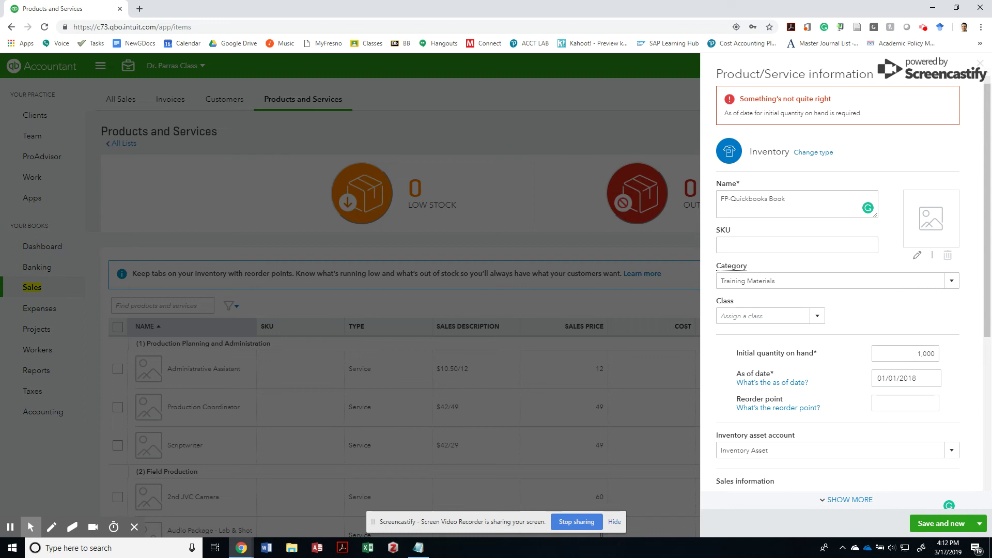
{"action": "scroll", "coordinate": [796, 244], "scroll_direction": "down", "scroll_amount": 5}
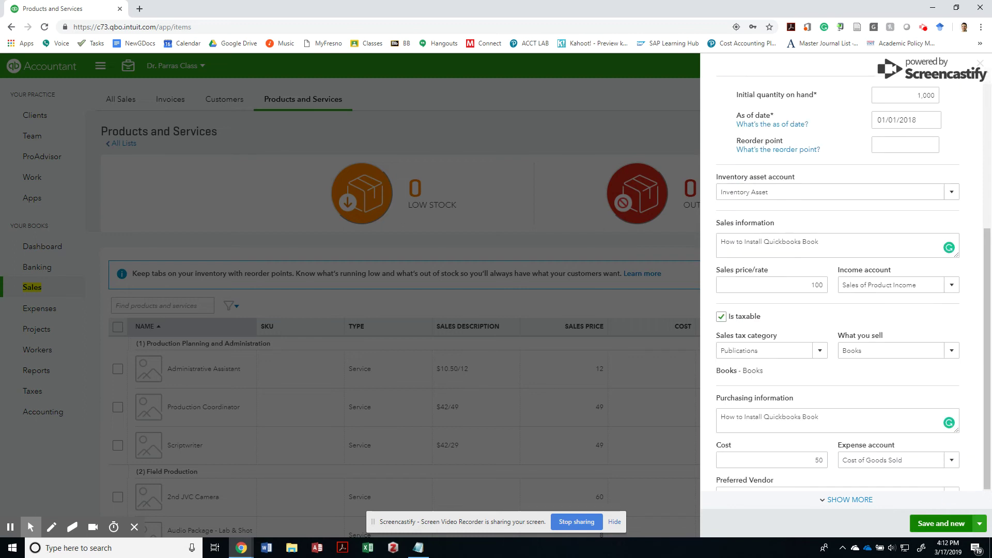
{"action": "left_click", "coordinate": [948, 522]}
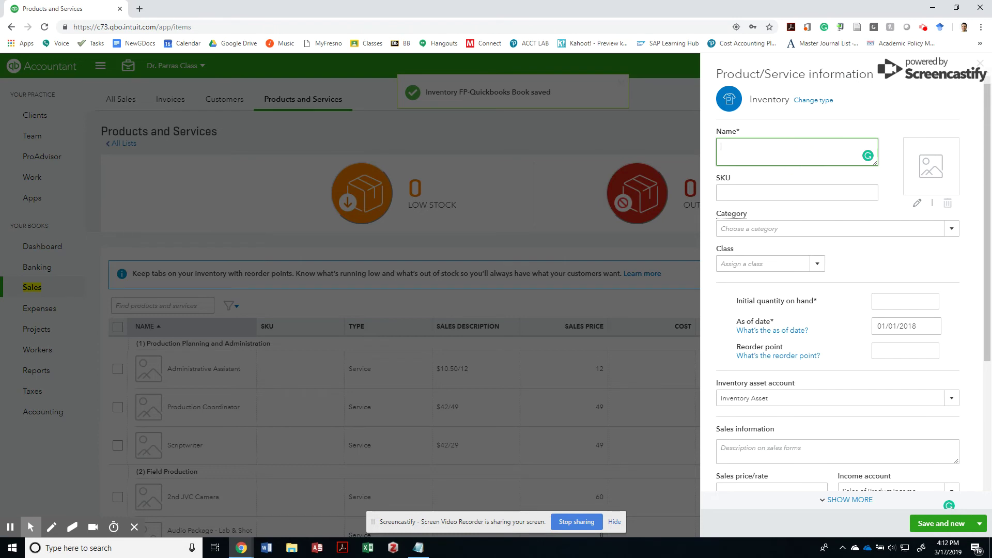
Name the new item "FP-" followed by the instructor's name and "Class Souvenirs", and assign it a new category named "Souvenirs".
{"action": "type", "text": "FP-"}
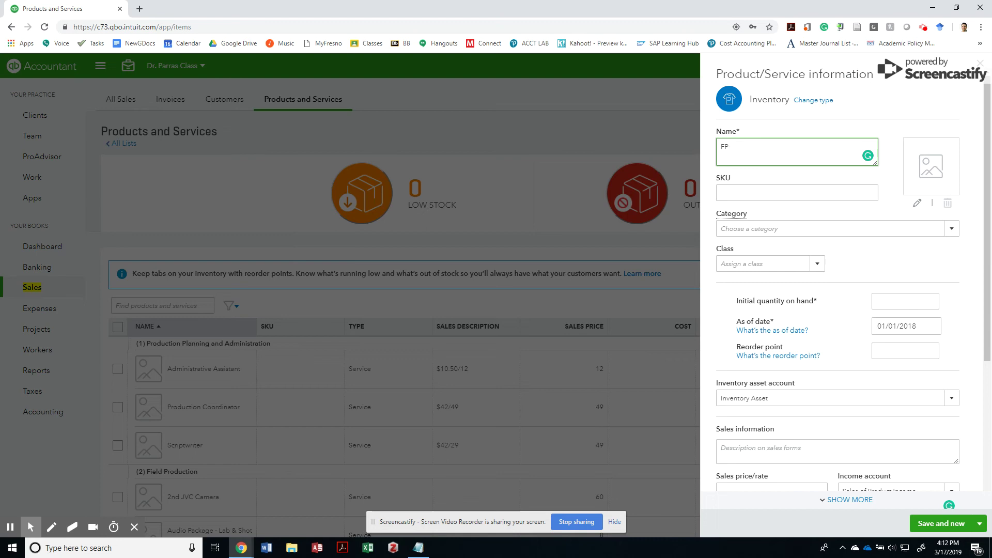
{"action": "type", "text": "Dr. Parra's Class Souvenirs"}
{"action": "left_click", "coordinate": [829, 228]}
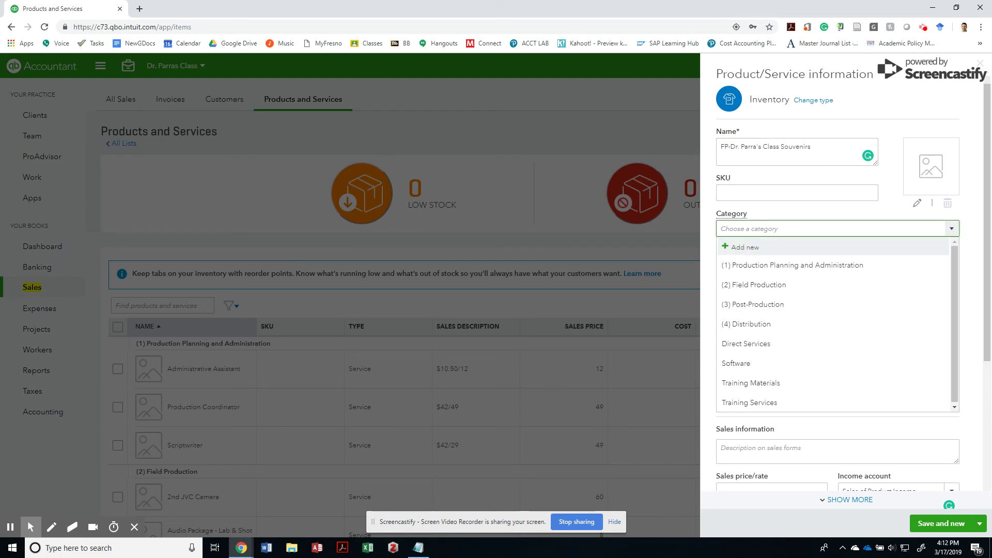
{"action": "left_click", "coordinate": [745, 246]}
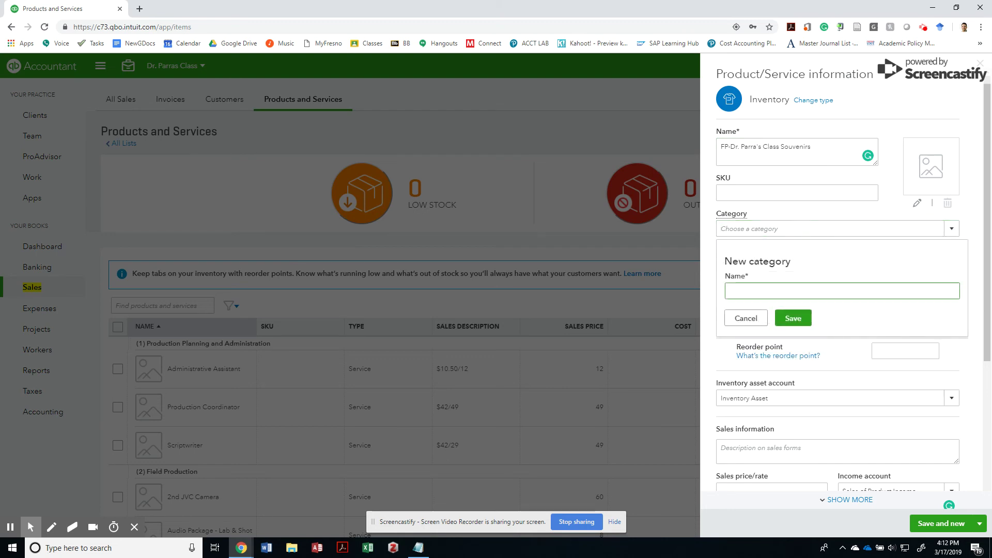
{"action": "type", "text": "Souvenirs"}
{"action": "left_click", "coordinate": [793, 317]}
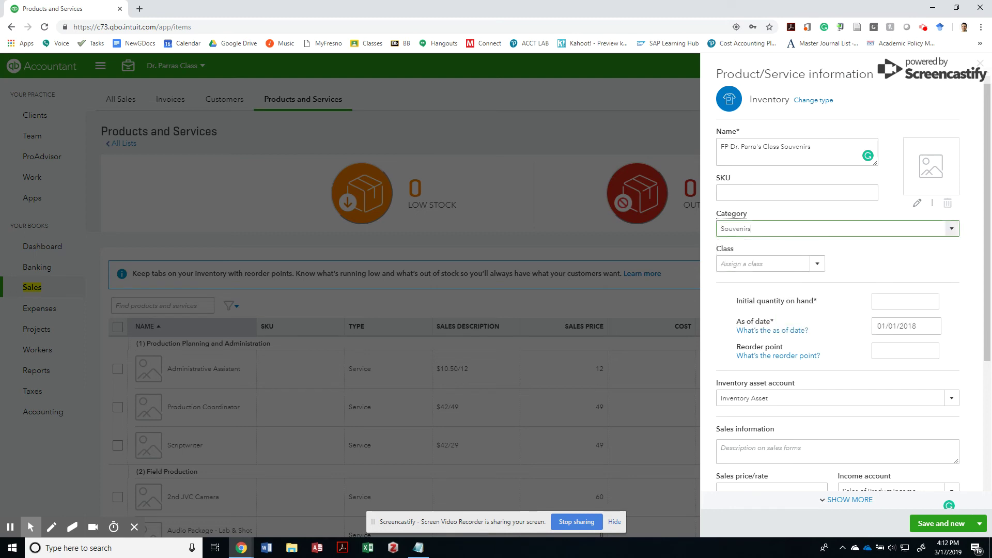
Set the souvenir item's initial quantity on hand to 1,000 and reselect 01/01/2018 as its as-of date.
{"action": "left_click", "coordinate": [905, 301]}
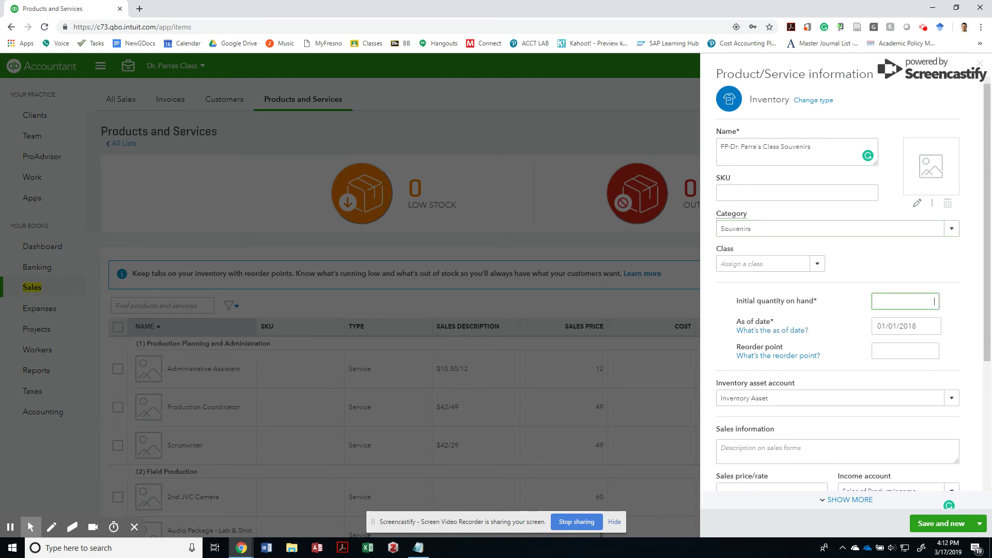
{"action": "type", "text": "1000"}
{"action": "key", "text": "Tab"}
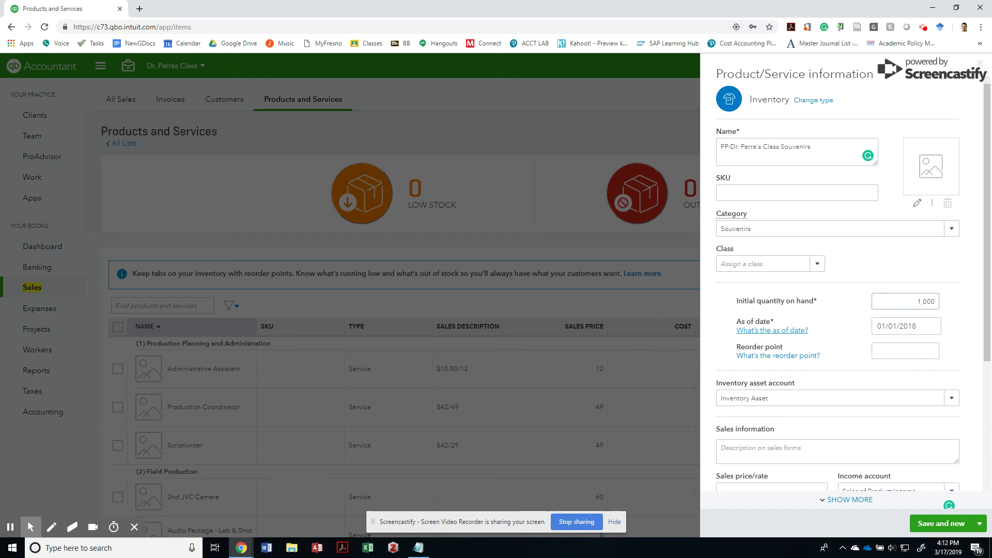
{"action": "key", "text": "Tab"}
{"action": "left_click", "coordinate": [843, 378]}
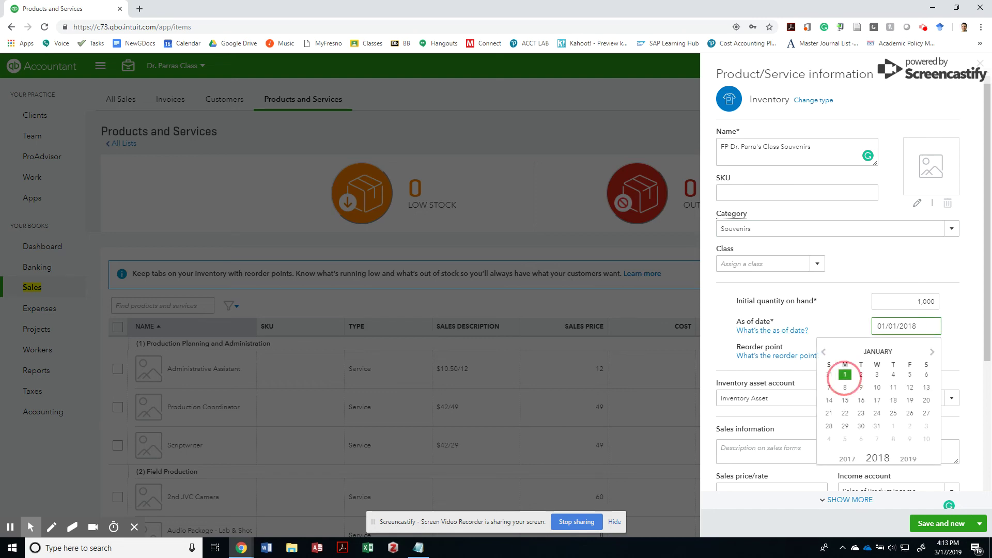
Enter a sales description reading "Souvenirs for" followed by the instructor's name and "Class".
{"action": "scroll", "coordinate": [792, 297], "scroll_direction": "down", "scroll_amount": 3}
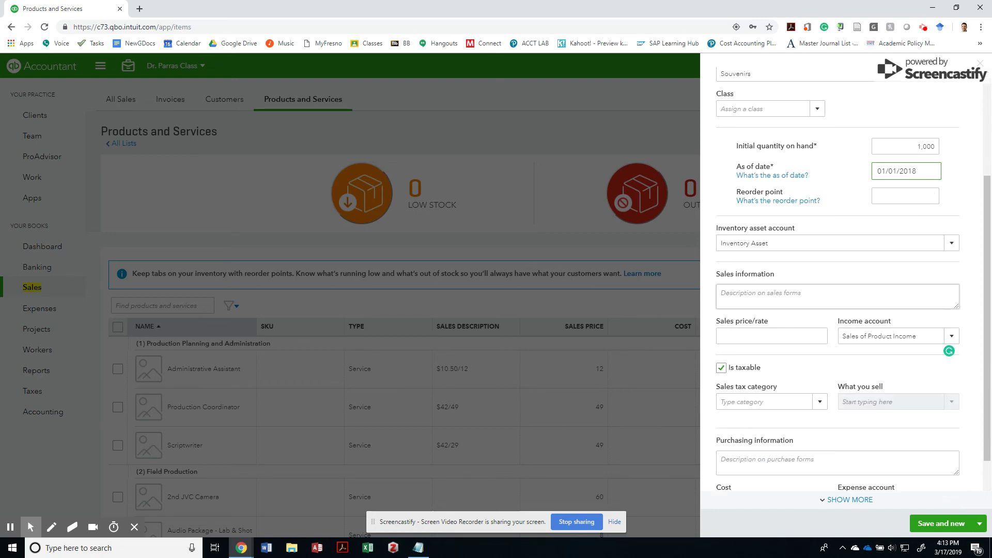
{"action": "left_click", "coordinate": [791, 296]}
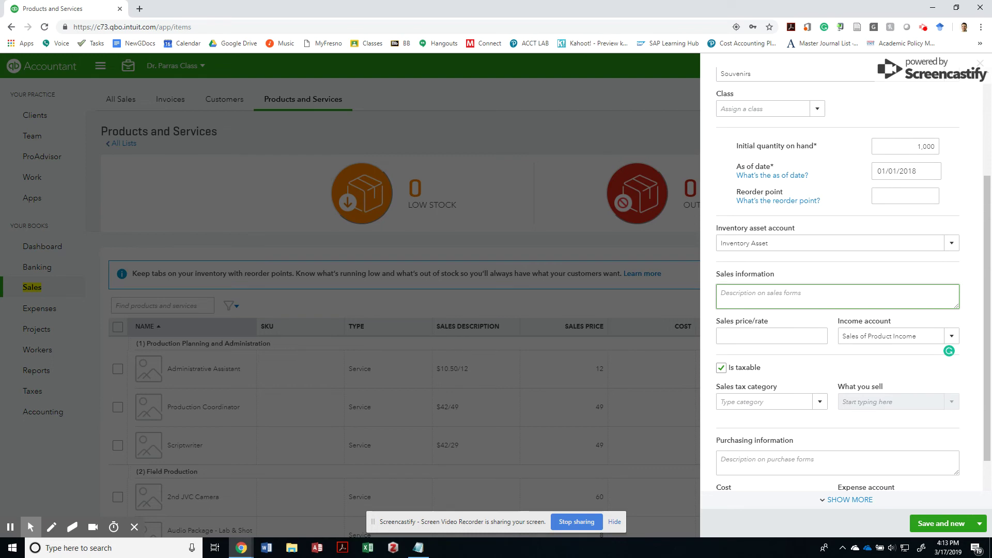
{"action": "type", "text": "Souve"}
{"action": "type", "text": "rn"}
{"action": "key", "text": "BackSpace"}
{"action": "key", "text": "BackSpace"}
{"action": "type", "text": "ni"}
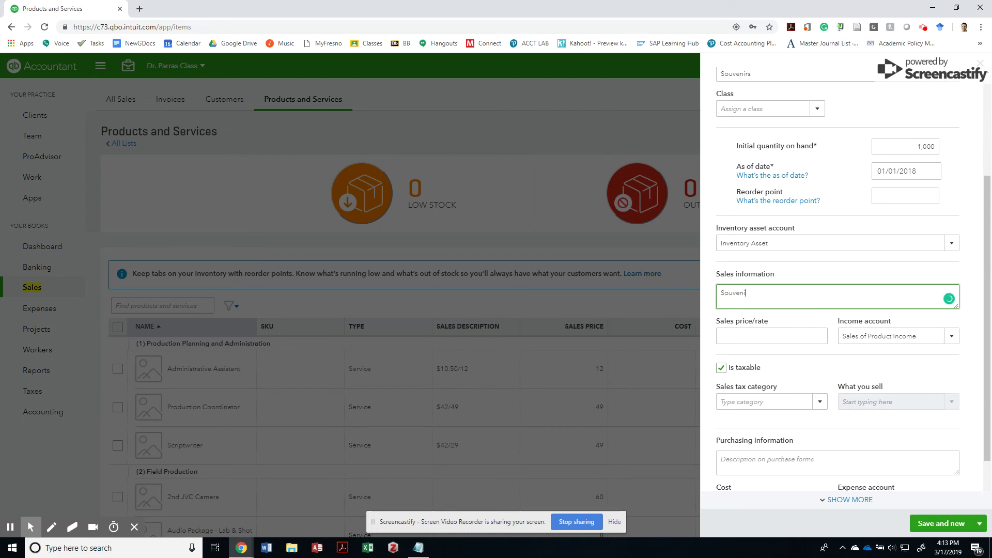
{"action": "type", "text": "rs for Dr. Parra's Class"}
{"action": "key", "text": "Tab"}
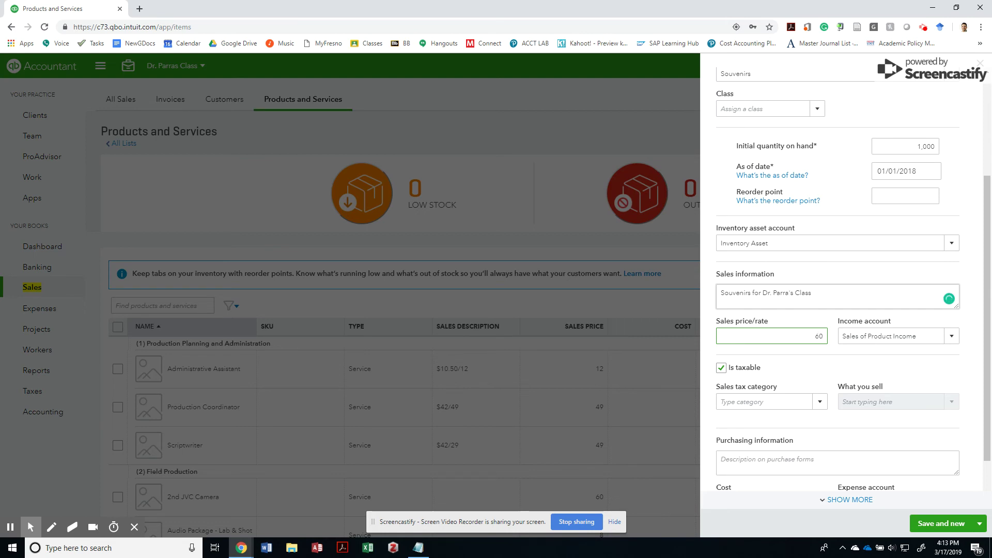
Set the souvenir item's sales price to 20.
{"action": "key", "text": "shift+Left"}
{"action": "key", "text": "shift+Left"}
{"action": "type", "text": "30"}
{"action": "key", "text": "shift+Left"}
{"action": "key", "text": "shift+Left"}
{"action": "type", "text": "20"}
{"action": "key", "text": "Tab"}
{"action": "key", "text": "Tab"}
{"action": "key", "text": "Tab"}
Choose Retail as the souvenir item's sales tax category.
{"action": "scroll", "coordinate": [837, 279], "scroll_direction": "down", "scroll_amount": 1}
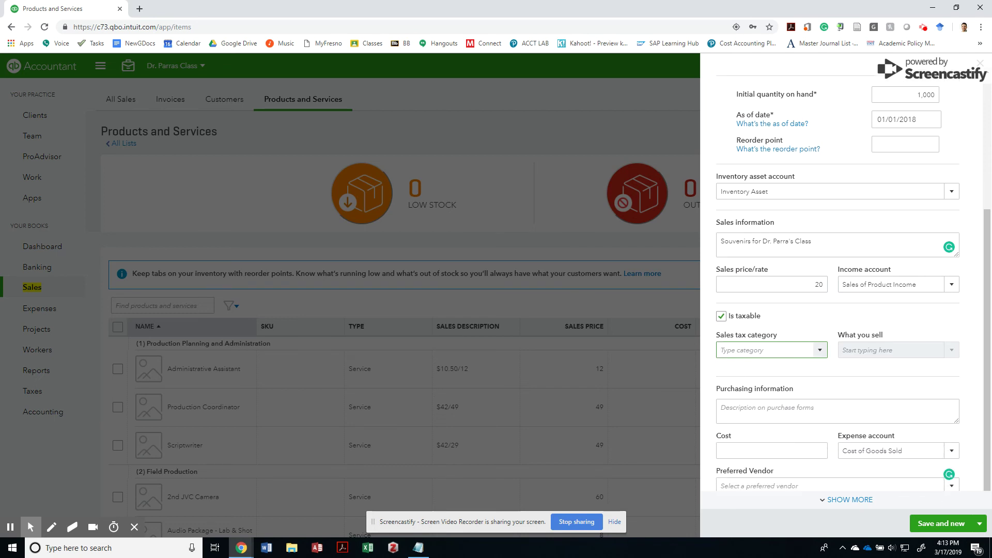
{"action": "key", "text": "Down"}
{"action": "key", "text": "Down"}
{"action": "key", "text": "Down"}
{"action": "key", "text": "Down"}
{"action": "key", "text": "Up"}
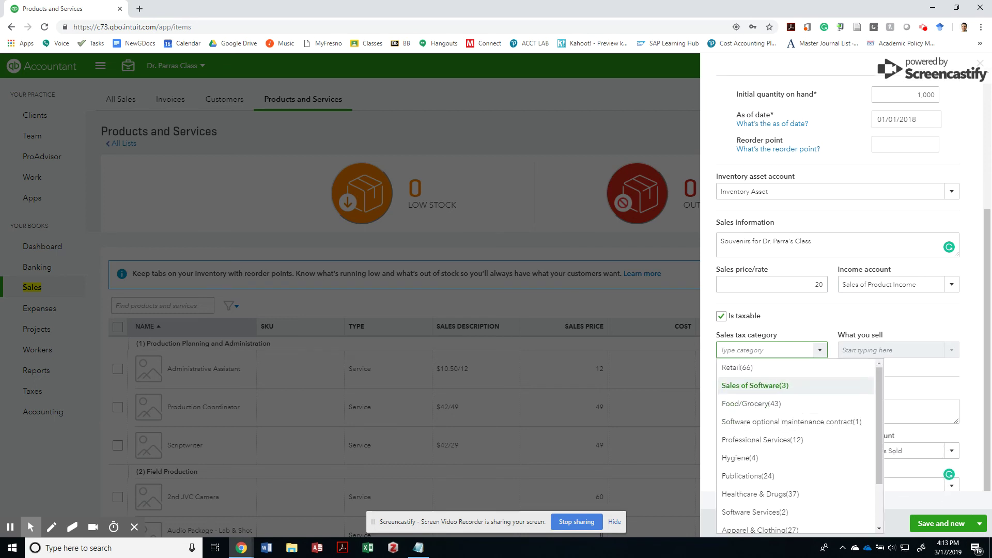
{"action": "key", "text": "Up"}
{"action": "key", "text": "Return"}
Search the retail "What you sell" options for "Souv" and "m", clearing each search entry.
{"action": "left_click", "coordinate": [886, 348]}
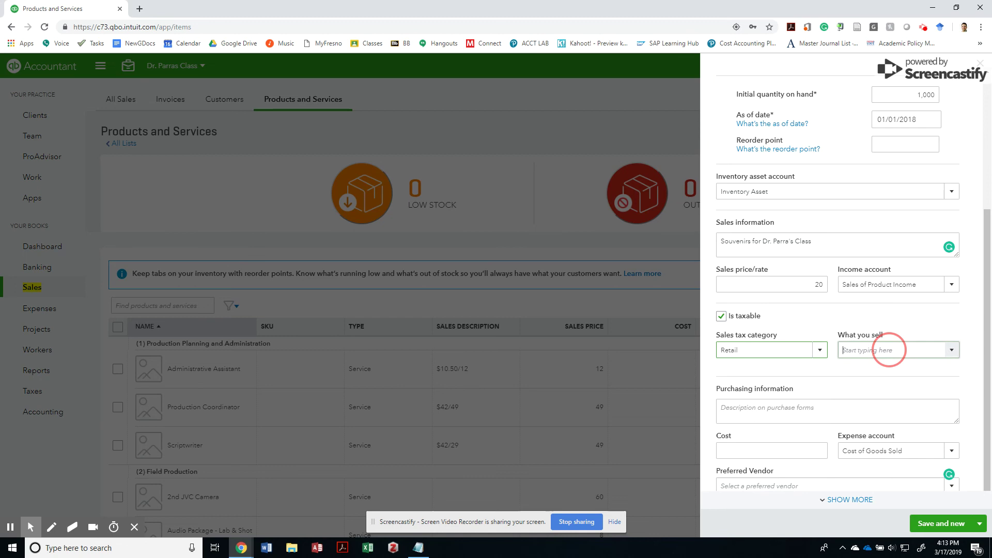
{"action": "scroll", "coordinate": [878, 347], "scroll_direction": "down", "scroll_amount": 1}
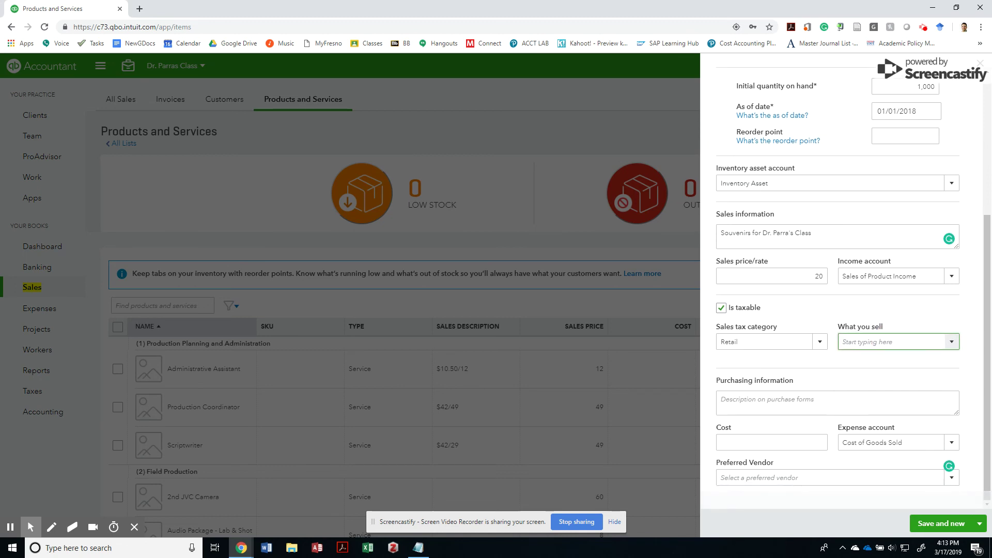
{"action": "left_click", "coordinate": [878, 342]}
{"action": "type", "text": "Souv"}
{"action": "key", "text": "BackSpace"}
{"action": "key", "text": "BackSpace"}
{"action": "key", "text": "BackSpace"}
{"action": "key", "text": "BackSpace"}
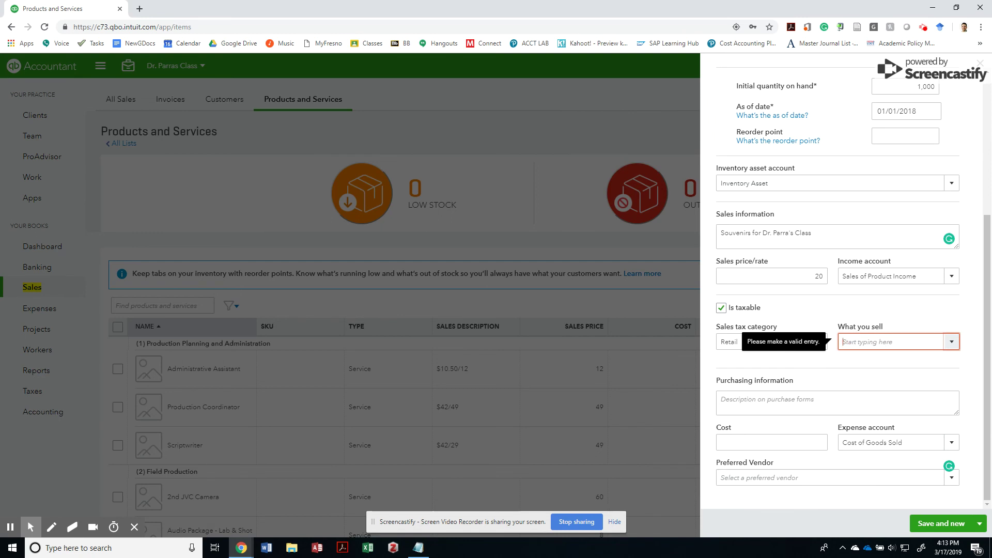
{"action": "type", "text": "m"}
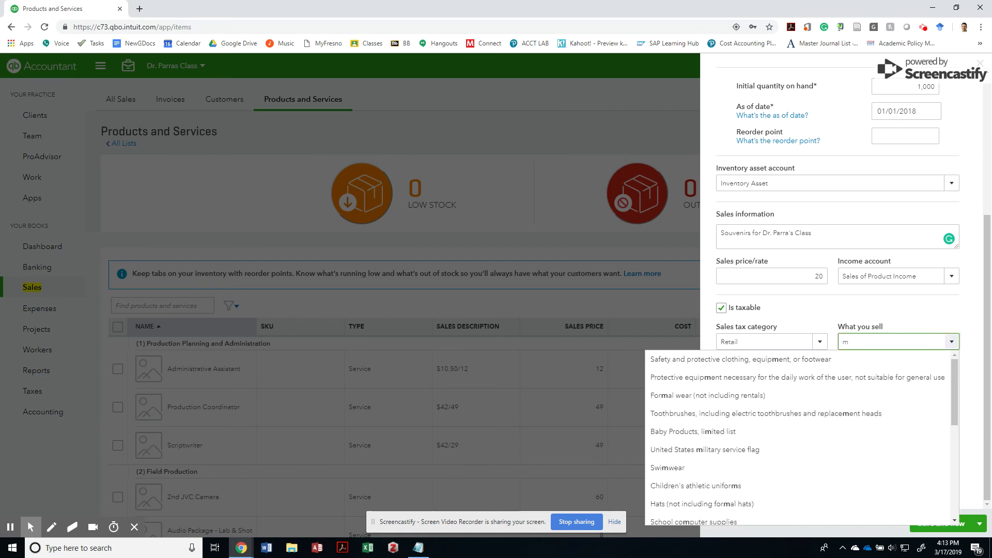
{"action": "key", "text": "BackSpace"}
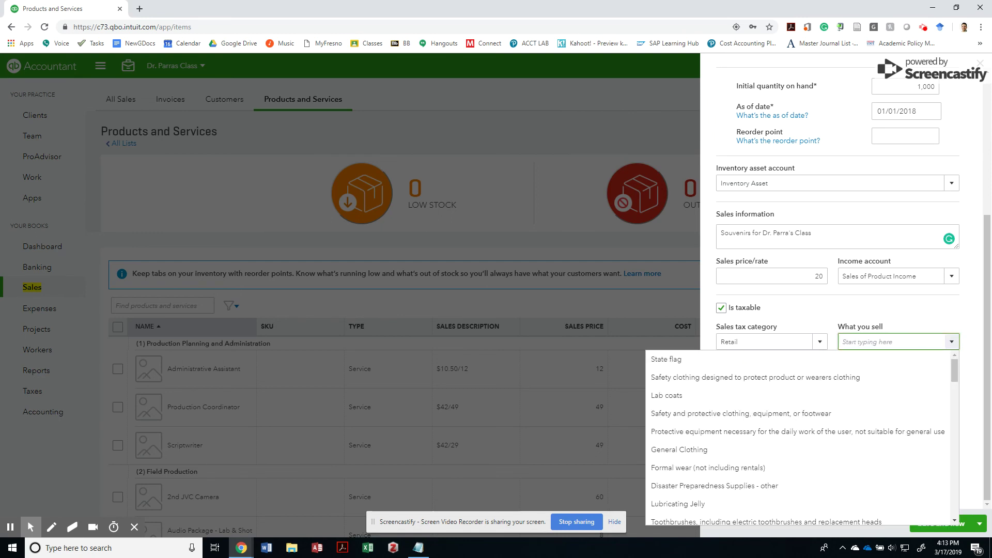
Examine the list of retail product types under "What you sell" for one that suits class souvenirs.
{"action": "key", "text": "Down"}
{"action": "key", "text": "Down"}
{"action": "key", "text": "Down"}
{"action": "key", "text": "Down"}
{"action": "key", "text": "Down"}
{"action": "key", "text": "Down"}
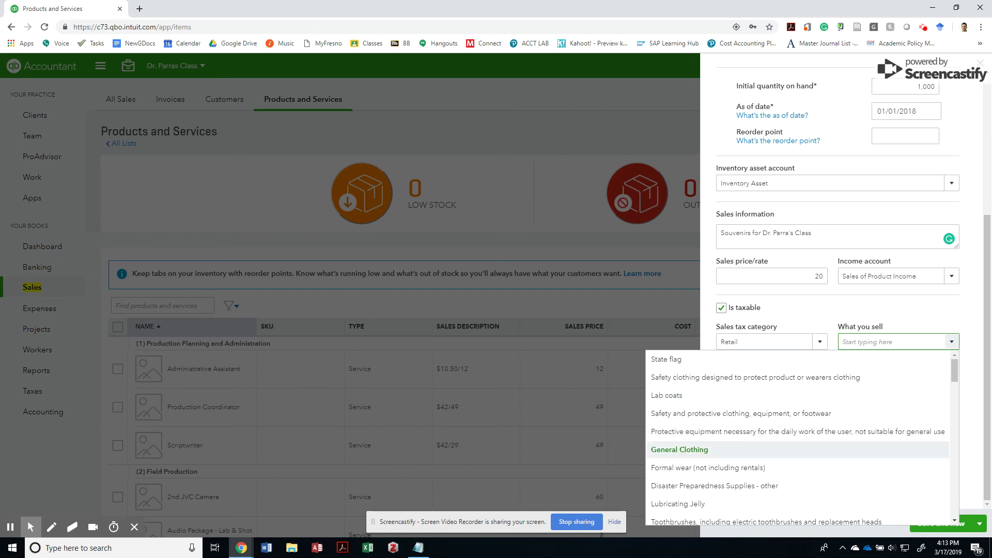
{"action": "key", "text": "Down"}
{"action": "key", "text": "Down"}
{"action": "key", "text": "Down"}
{"action": "key", "text": "Down"}
{"action": "key", "text": "Down"}
{"action": "key", "text": "Down"}
{"action": "key", "text": "Down"}
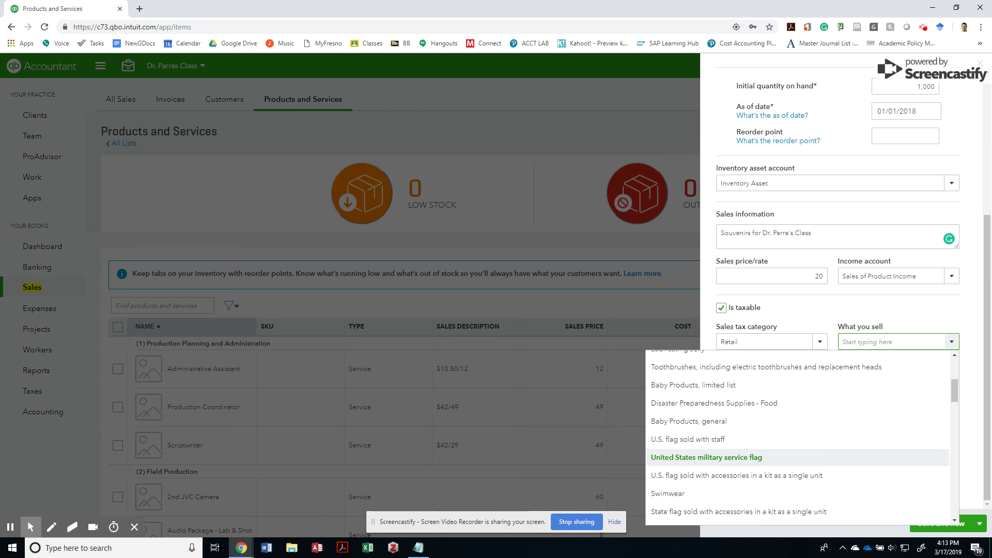
{"action": "key", "text": "Down"}
{"action": "key", "text": "Down"}
{"action": "key", "text": "Down"}
{"action": "key", "text": "Down"}
{"action": "key", "text": "Down"}
{"action": "key", "text": "Down"}
{"action": "key", "text": "Down"}
{"action": "key", "text": "Down"}
{"action": "key", "text": "Down"}
{"action": "key", "text": "Down"}
{"action": "key", "text": "Down"}
{"action": "key", "text": "Down"}
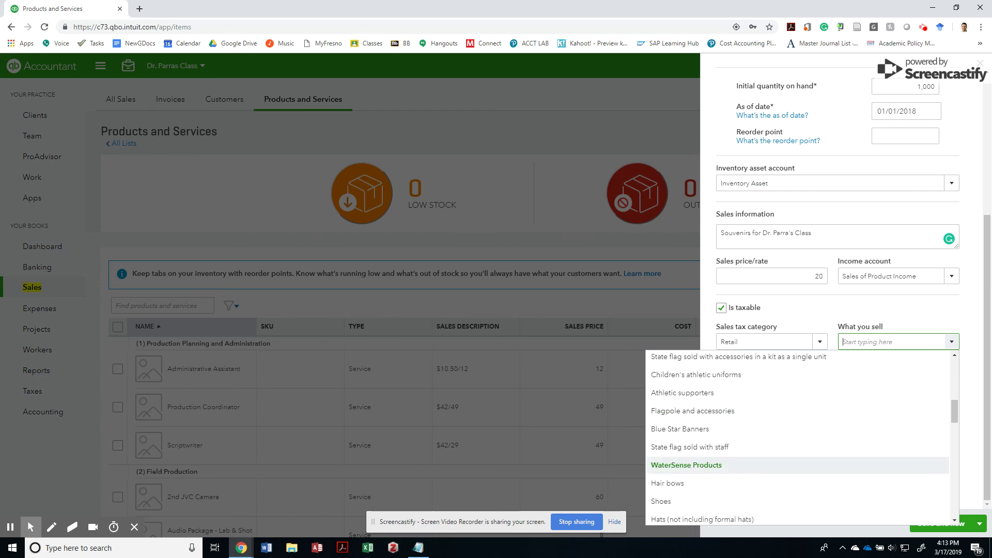
{"action": "key", "text": "Up"}
{"action": "key", "text": "Up"}
{"action": "key", "text": "Up"}
{"action": "key", "text": "Up"}
{"action": "key", "text": "Up"}
{"action": "key", "text": "Up"}
{"action": "key", "text": "Up"}
{"action": "key", "text": "Up"}
{"action": "key", "text": "Up"}
{"action": "key", "text": "Up"}
{"action": "key", "text": "Up"}
{"action": "key", "text": "Up"}
{"action": "key", "text": "Up"}
{"action": "key", "text": "Up"}
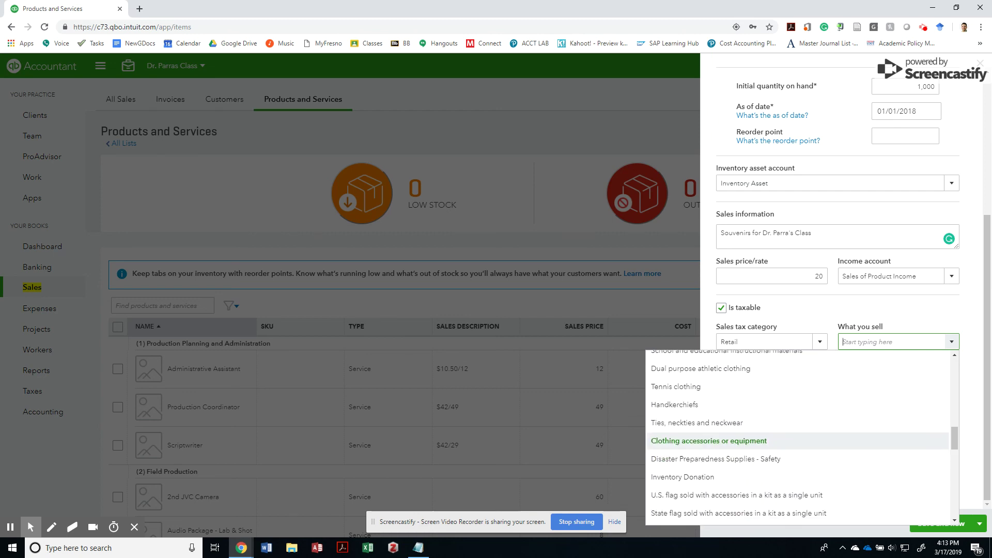
{"action": "key", "text": "Up"}
{"action": "key", "text": "Up"}
{"action": "key", "text": "Up"}
{"action": "key", "text": "Up"}
{"action": "key", "text": "Up"}
{"action": "key", "text": "Up"}
{"action": "key", "text": "Up"}
{"action": "key", "text": "Up"}
{"action": "key", "text": "Up"}
{"action": "key", "text": "Up"}
{"action": "key", "text": "Up"}
{"action": "key", "text": "Up"}
{"action": "key", "text": "Up"}
{"action": "key", "text": "Up"}
{"action": "key", "text": "Up"}
{"action": "key", "text": "Up"}
{"action": "key", "text": "Up"}
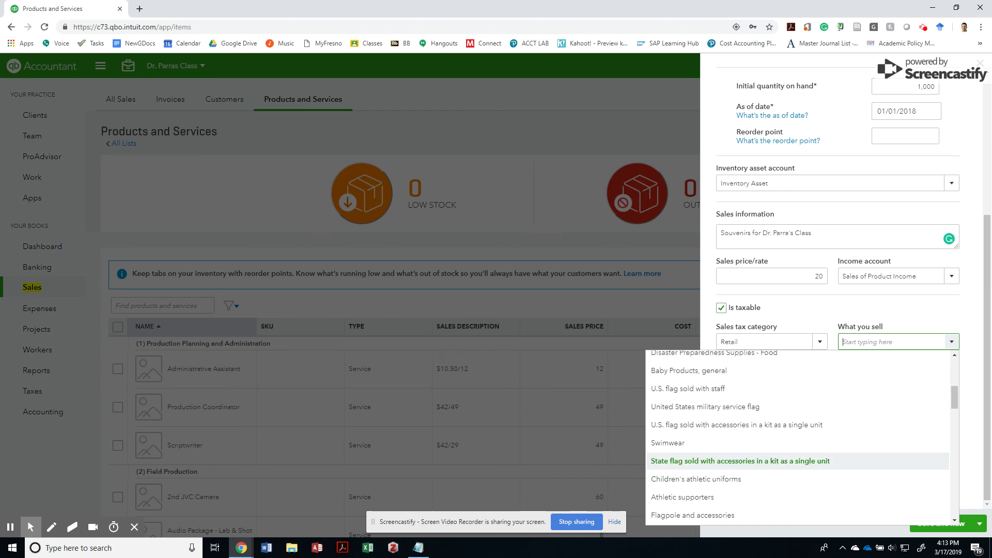
Search the "What you sell" options for "gene" and choose General Clothing.
{"action": "type", "text": "gem"}
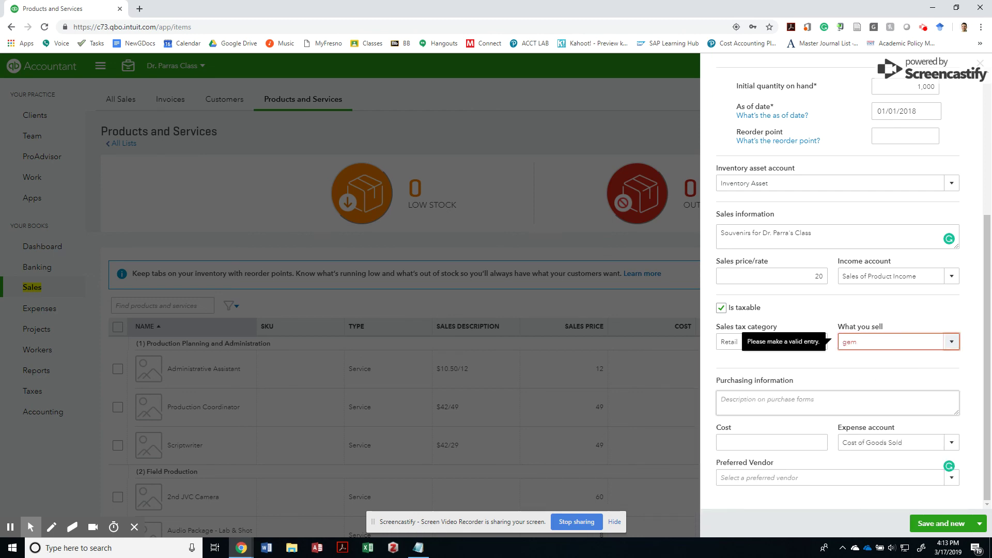
{"action": "key", "text": "BackSpace"}
{"action": "type", "text": "ne"}
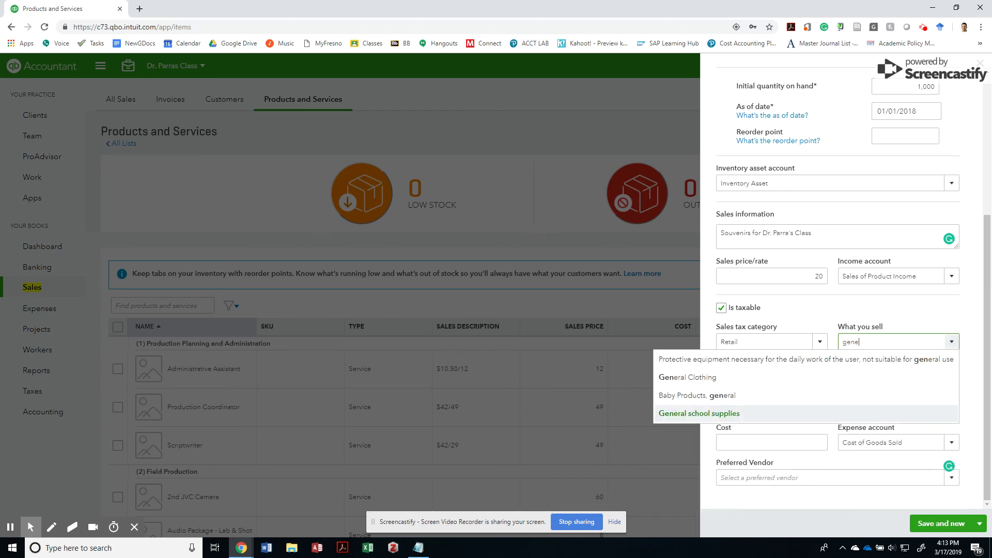
{"action": "left_click", "coordinate": [703, 377]}
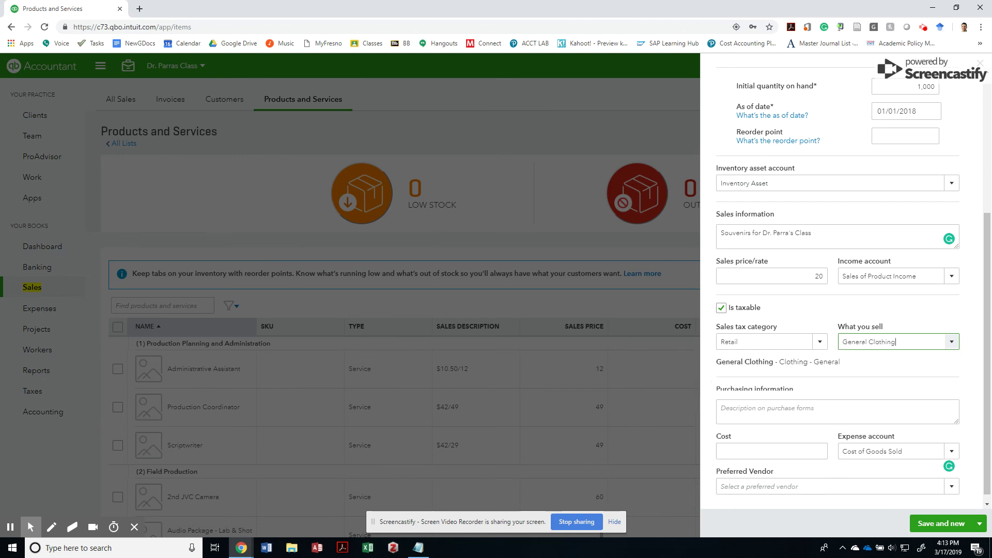
Copy the souvenir item's sales description into its purchasing description.
{"action": "left_click", "coordinate": [760, 405]}
{"action": "left_click_drag", "start_coordinate": [842, 239], "coordinate": [719, 234]}
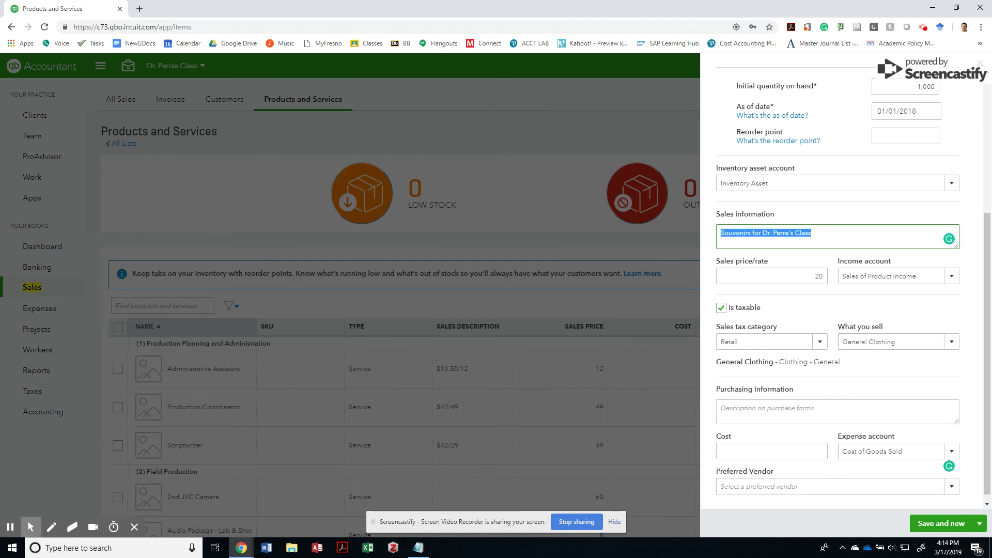
{"action": "key", "text": "ctrl+c"}
{"action": "left_click", "coordinate": [775, 411]}
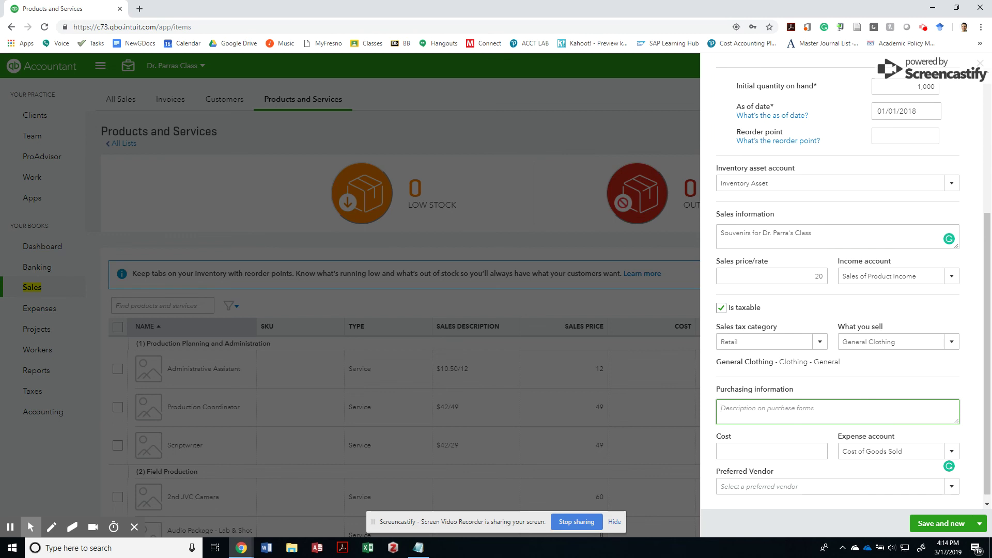
{"action": "key", "text": "ctrl+v"}
Set the souvenir item's cost to 10, and save and close the item.
{"action": "left_click", "coordinate": [800, 448]}
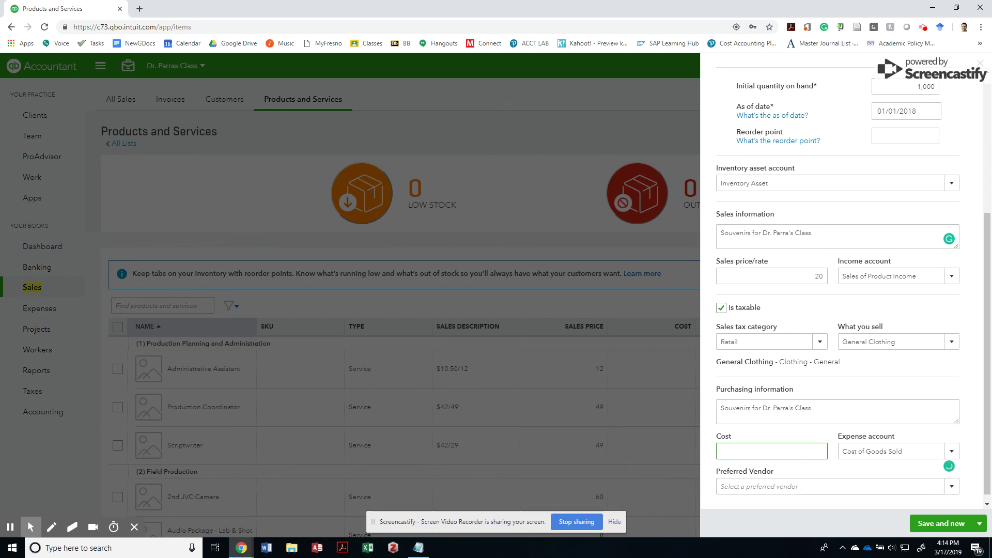
{"action": "type", "text": "10"}
{"action": "scroll", "coordinate": [945, 496], "scroll_direction": "down", "scroll_amount": 1}
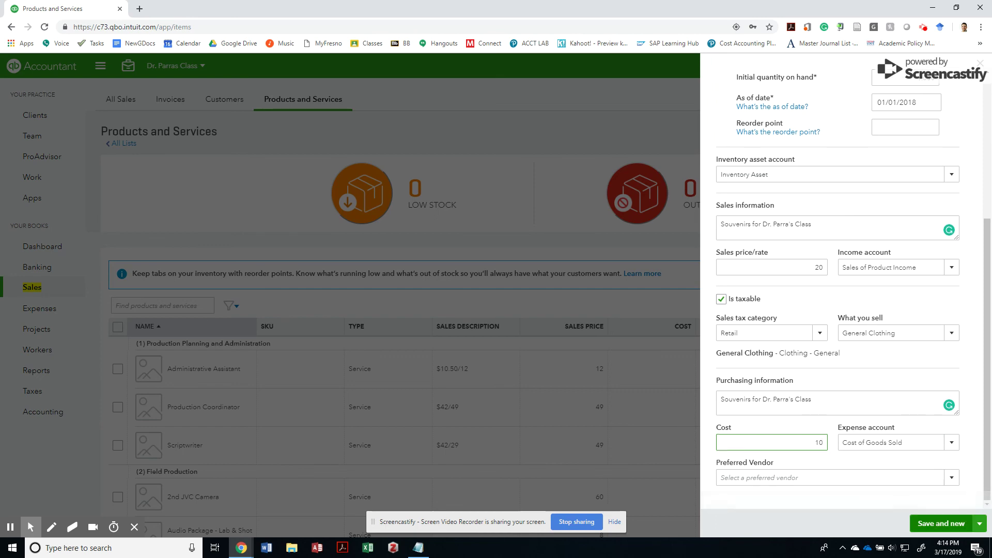
{"action": "left_click", "coordinate": [979, 524]}
{"action": "left_click", "coordinate": [940, 505]}
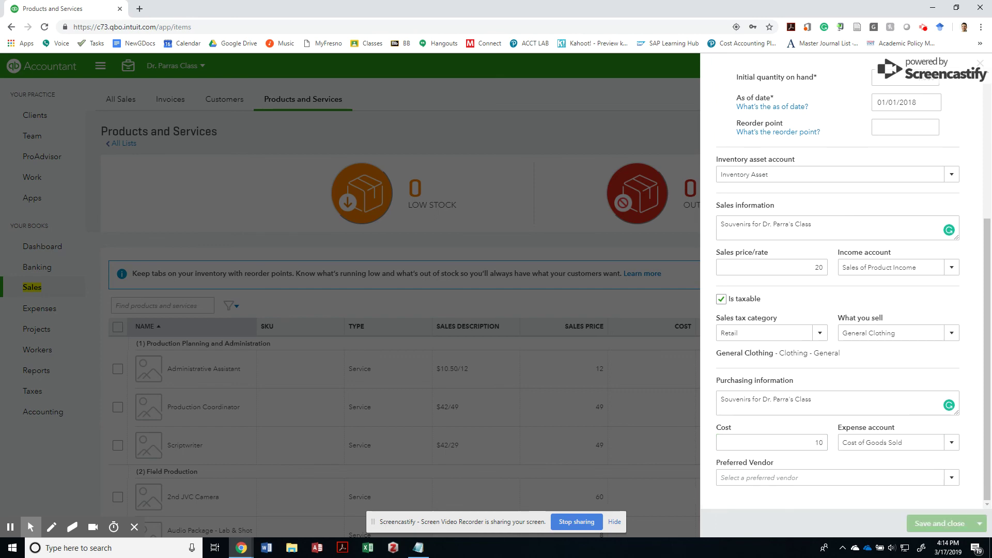